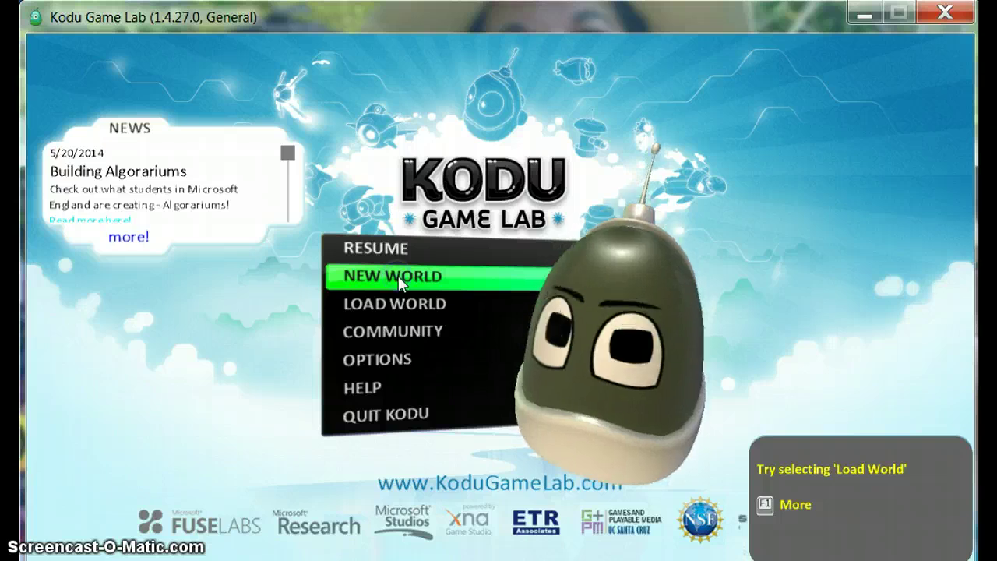
Create a new world and delete its default grass ground with the Ground Brush
{"action": "left_click", "coordinate": [397, 277]}
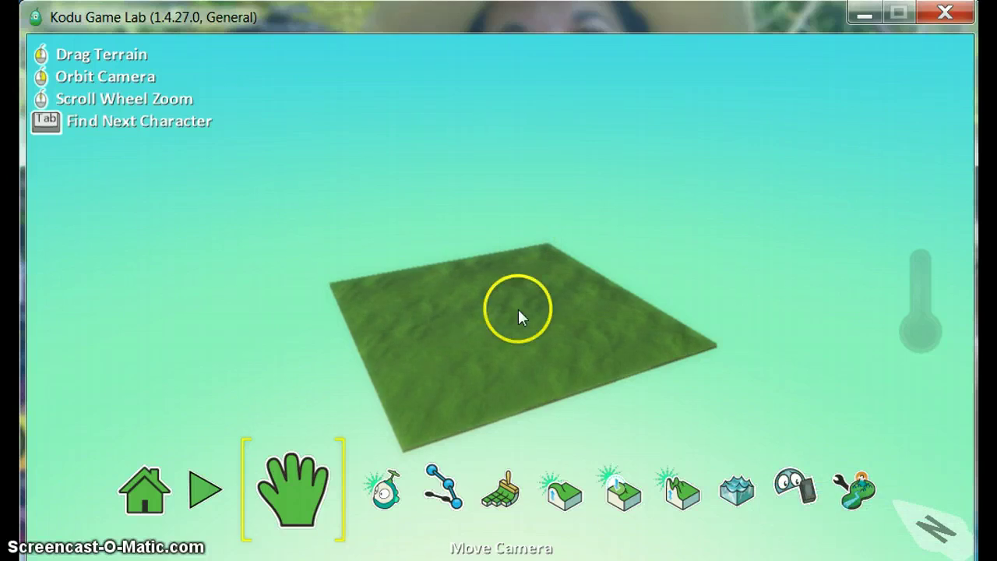
{"action": "mouse_move", "coordinate": [496, 510]}
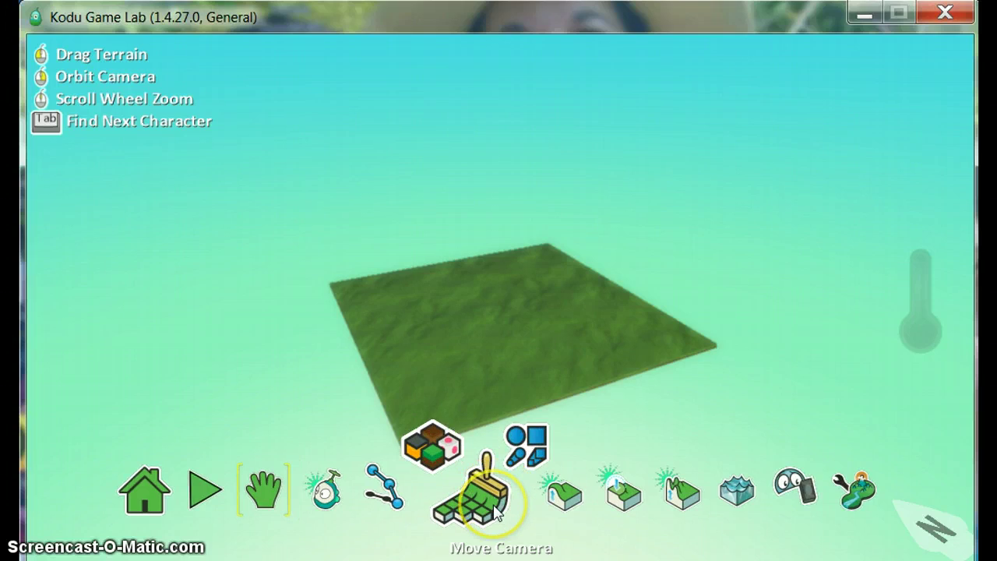
{"action": "left_click", "coordinate": [496, 510]}
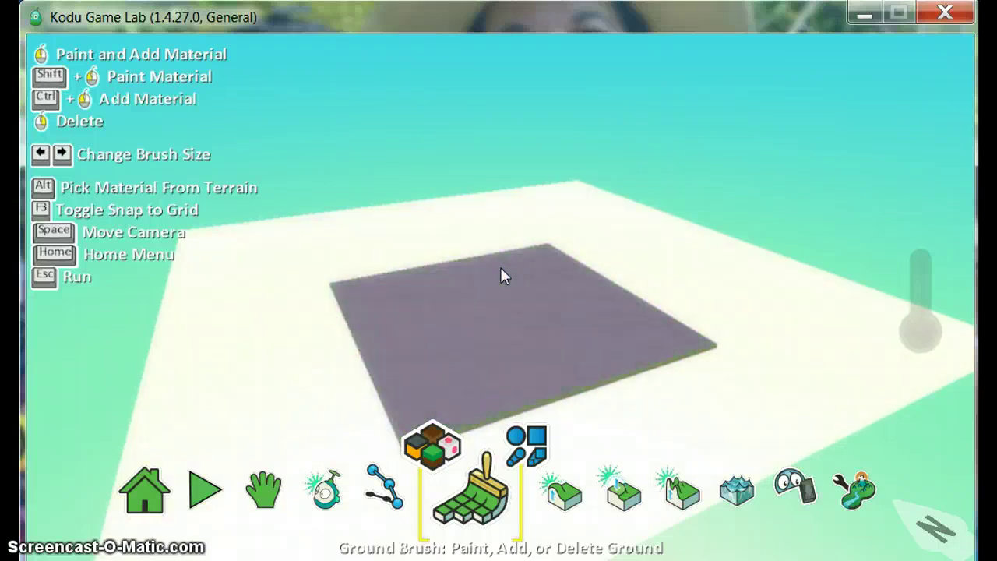
{"action": "right_click", "coordinate": [501, 277]}
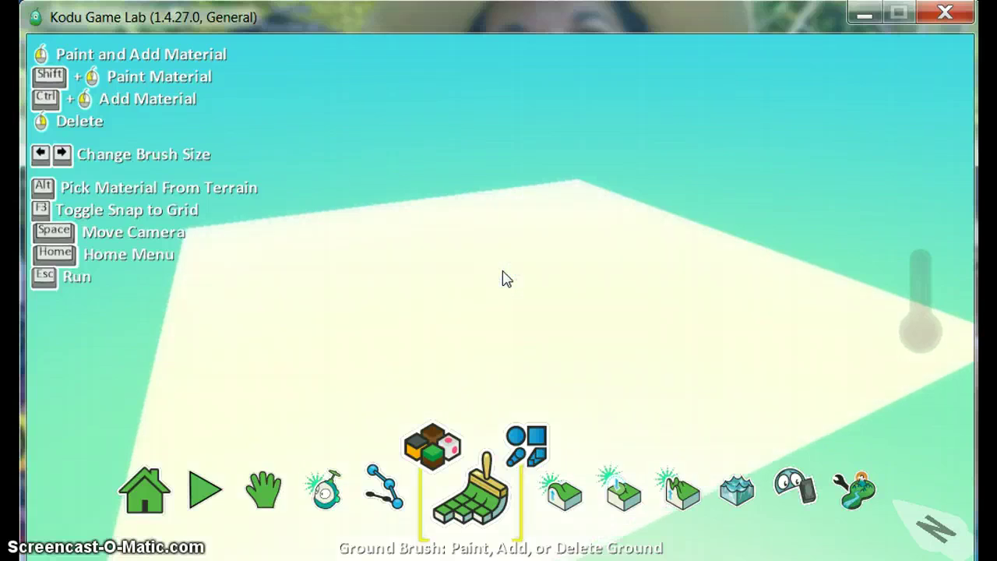
Choose terrain material 26, the light grey tiled block, for the Ground Brush
{"action": "middle_click_drag", "start_coordinate": [503, 271], "coordinate": [435, 449]}
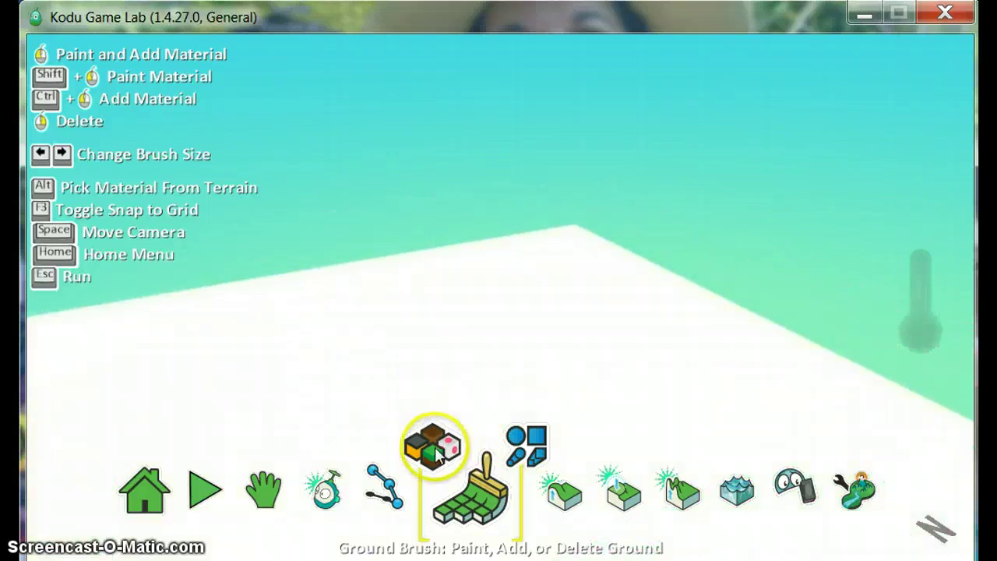
{"action": "left_click", "coordinate": [435, 447]}
{"action": "scroll", "coordinate": [495, 463], "scroll_direction": "down", "scroll_amount": 3}
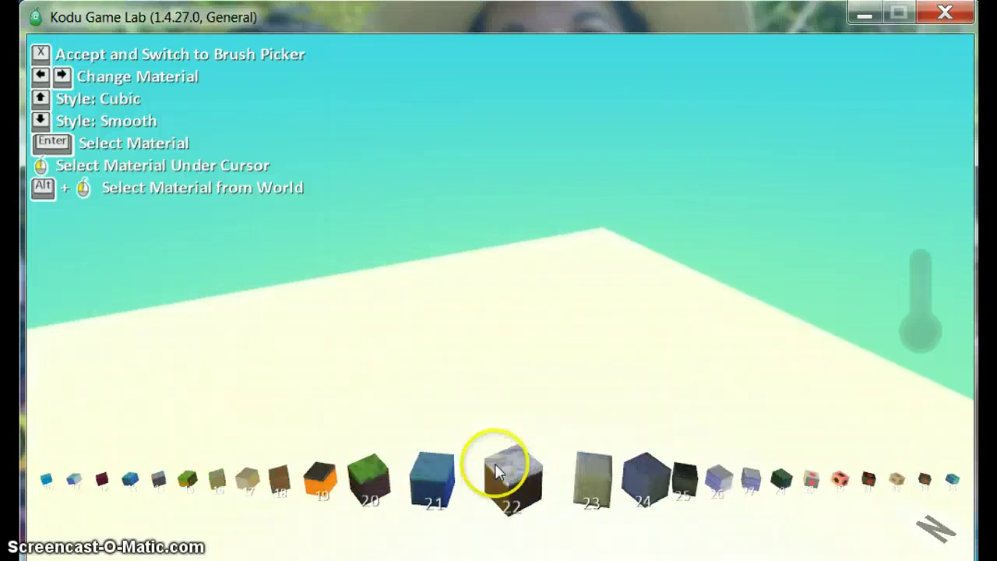
{"action": "left_click", "coordinate": [554, 474]}
{"action": "scroll", "coordinate": [553, 474], "scroll_direction": "down", "scroll_amount": 10}
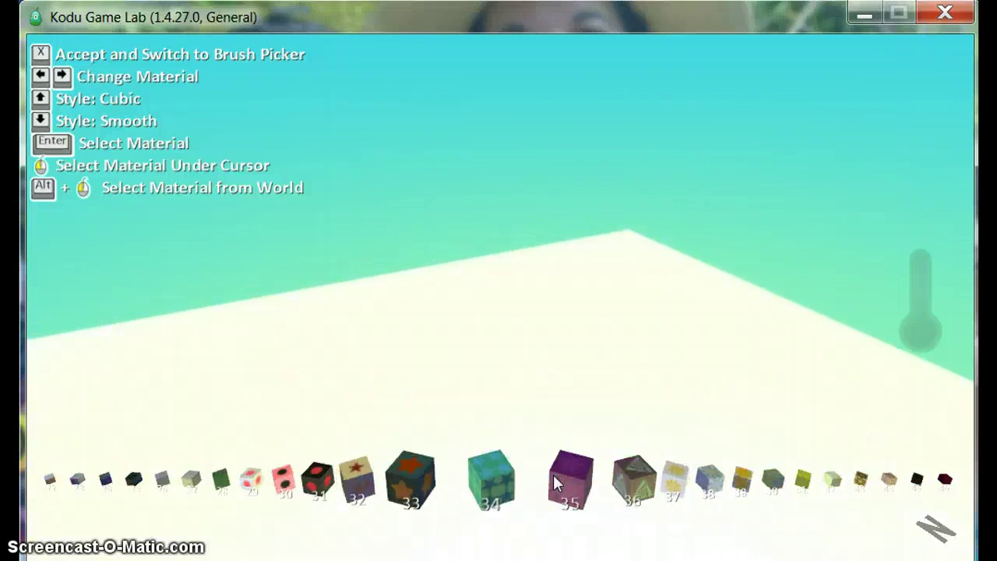
{"action": "scroll", "coordinate": [553, 474], "scroll_direction": "down", "scroll_amount": 8}
{"action": "scroll", "coordinate": [553, 473], "scroll_direction": "up", "scroll_amount": 8}
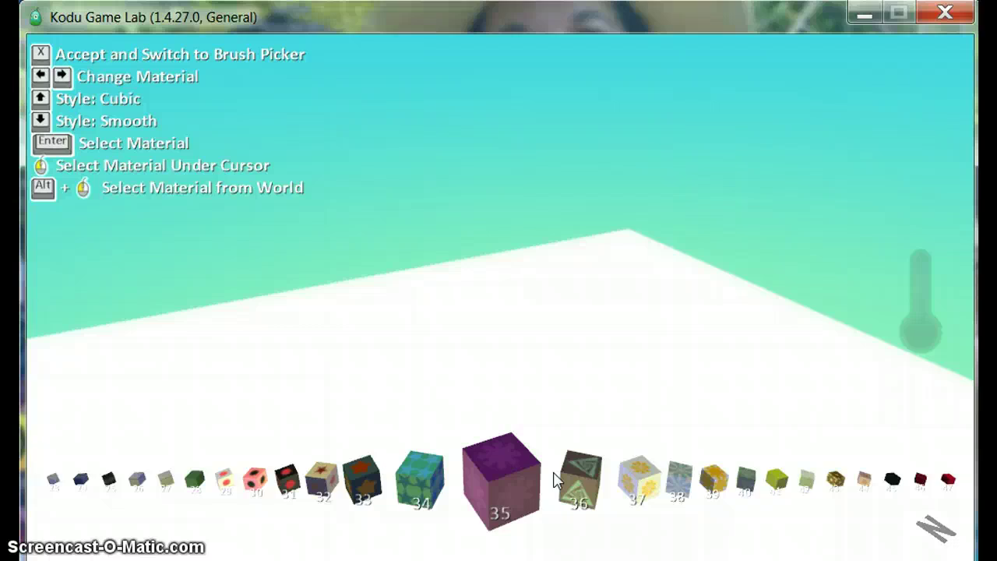
{"action": "scroll", "coordinate": [553, 473], "scroll_direction": "up", "scroll_amount": 14}
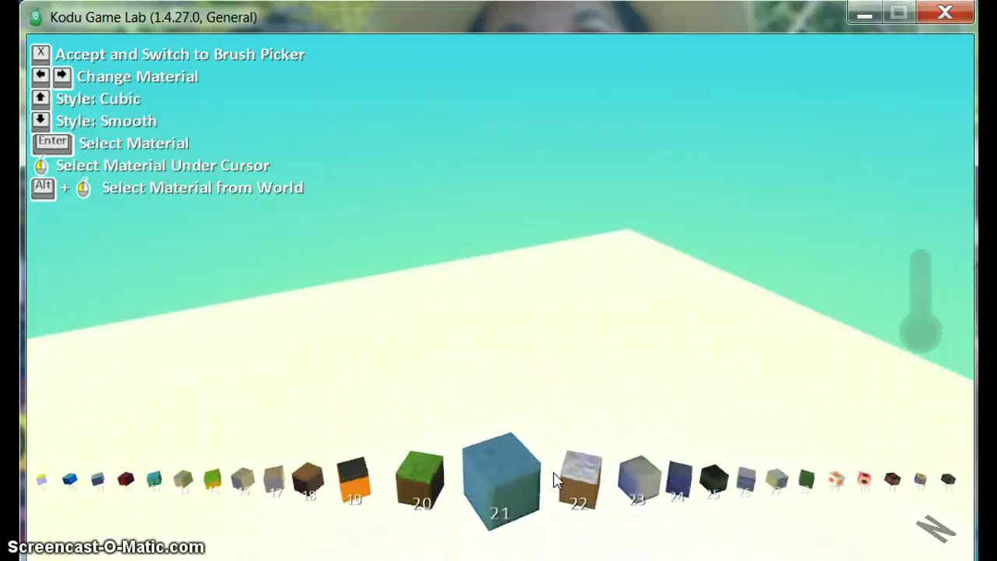
{"action": "scroll", "coordinate": [554, 478], "scroll_direction": "down", "scroll_amount": 5}
{"action": "scroll", "coordinate": [554, 478], "scroll_direction": "up", "scroll_amount": 2}
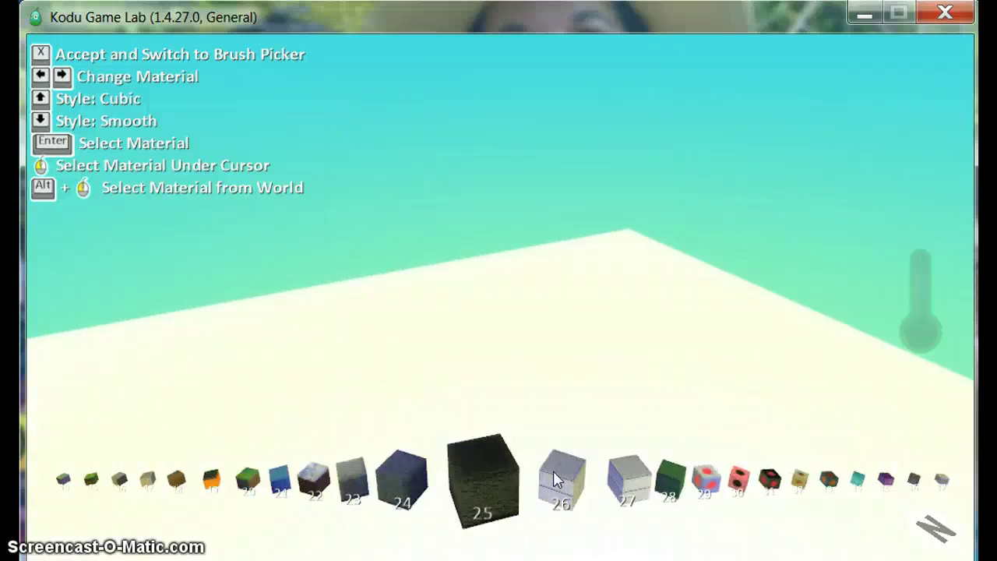
{"action": "scroll", "coordinate": [554, 478], "scroll_direction": "down", "scroll_amount": 2}
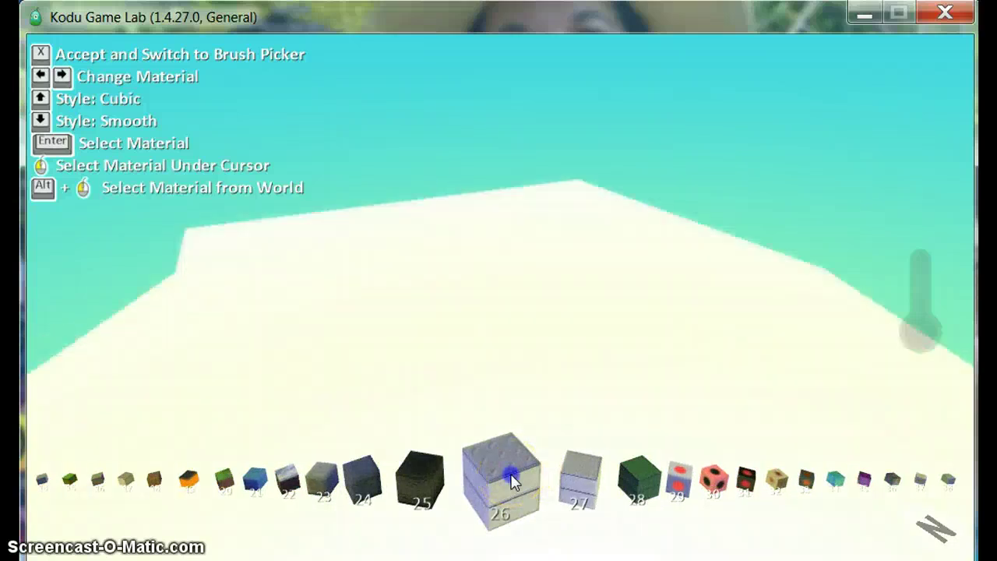
{"action": "left_click", "coordinate": [511, 482]}
Cover the emptied world with one large ground area of grey material 26
{"action": "scroll", "coordinate": [623, 304], "scroll_direction": "down", "scroll_amount": 3}
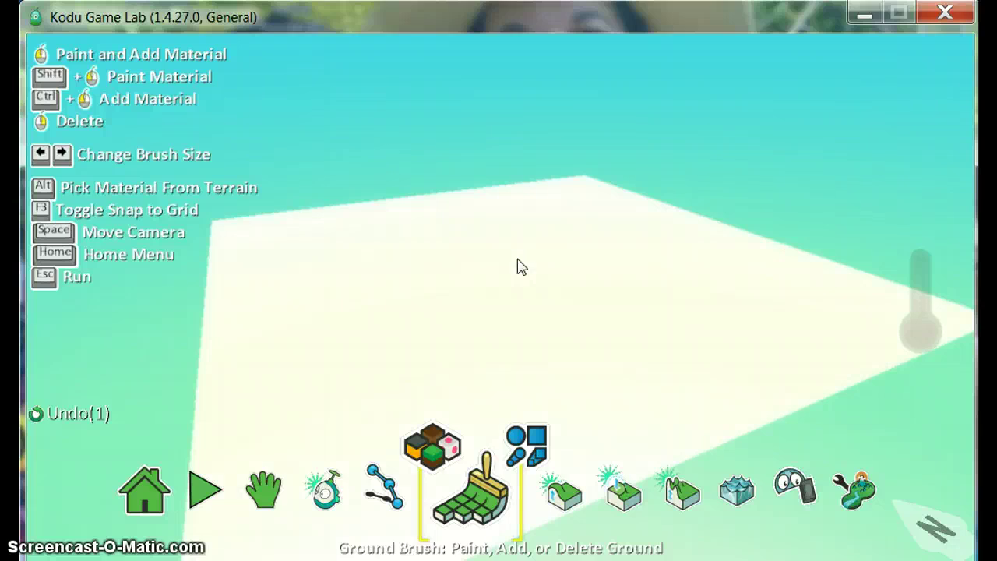
{"action": "scroll", "coordinate": [517, 258], "scroll_direction": "up", "scroll_amount": 3}
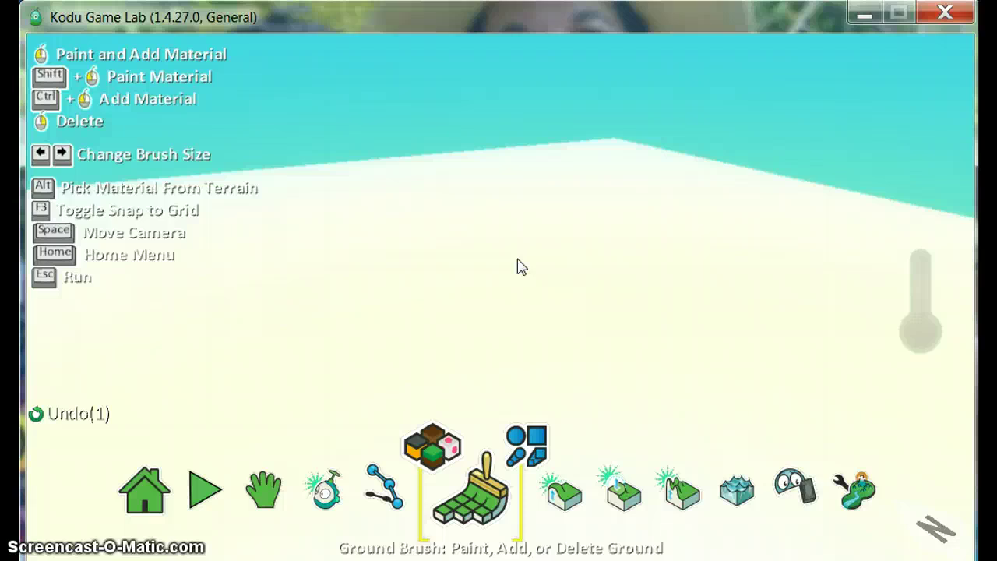
{"action": "scroll", "coordinate": [517, 259], "scroll_direction": "down", "scroll_amount": 4}
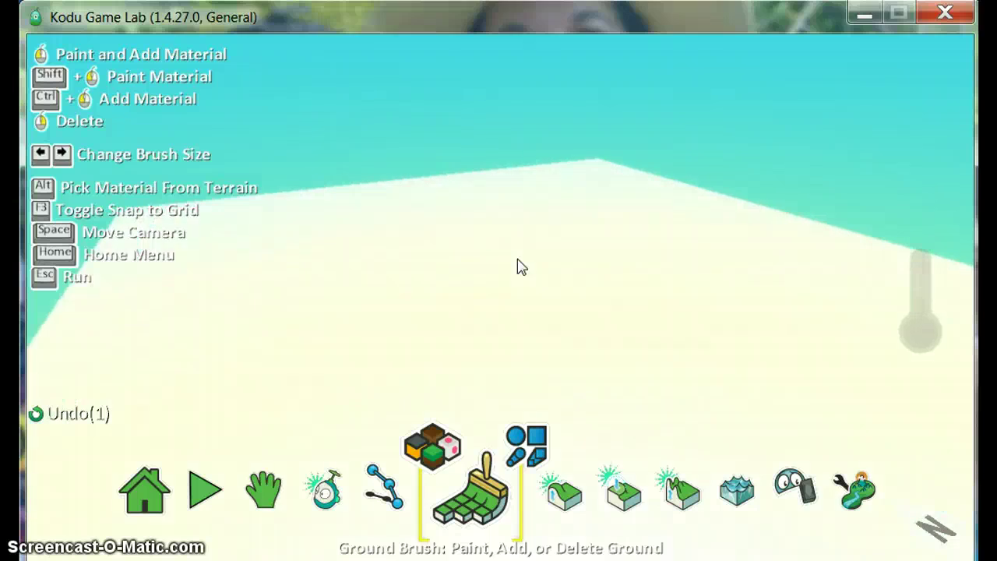
{"action": "left_click", "coordinate": [519, 248]}
{"action": "scroll", "coordinate": [519, 248], "scroll_direction": "down", "scroll_amount": 3}
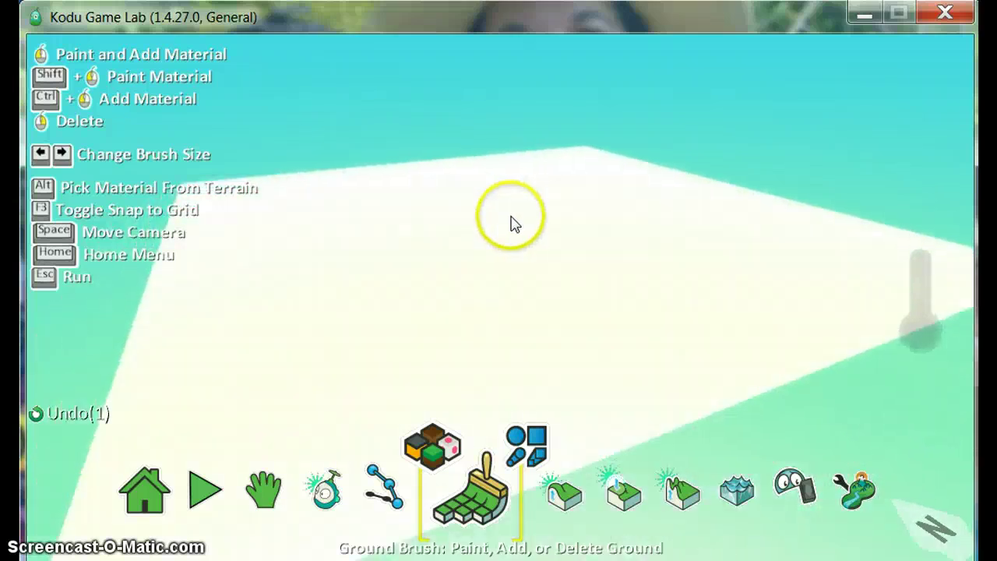
{"action": "scroll", "coordinate": [508, 223], "scroll_direction": "up", "scroll_amount": 2}
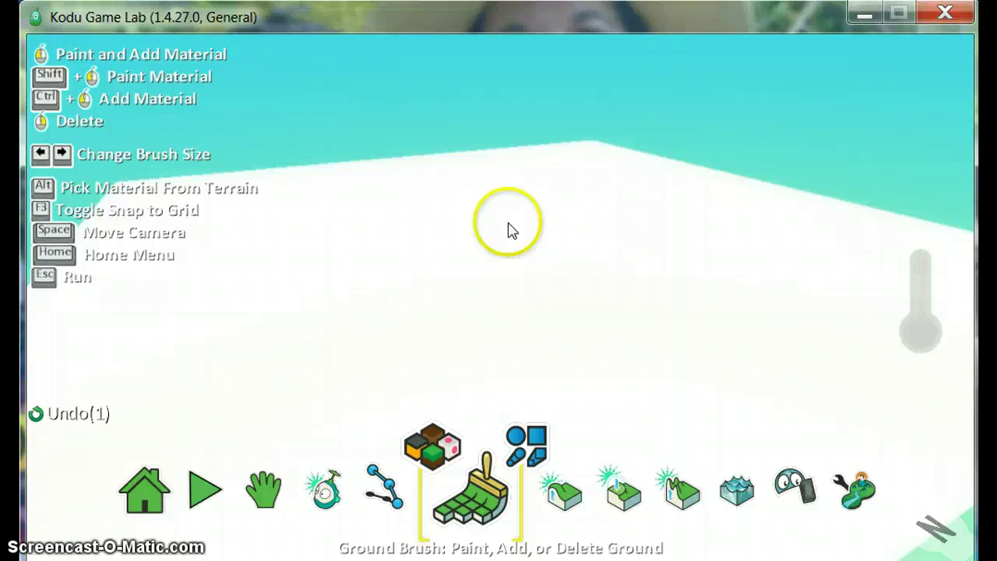
{"action": "scroll", "coordinate": [528, 189], "scroll_direction": "down", "scroll_amount": 3}
{"action": "scroll", "coordinate": [519, 223], "scroll_direction": "up", "scroll_amount": 2}
{"action": "left_click_drag", "start_coordinate": [521, 231], "coordinate": [522, 214]}
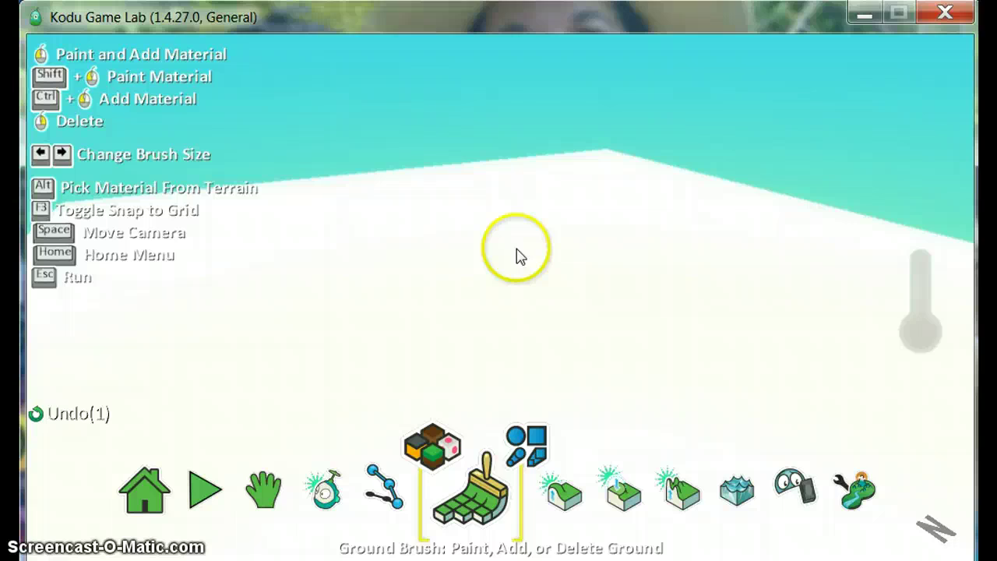
{"action": "left_click", "coordinate": [490, 226]}
{"action": "left_click", "coordinate": [552, 221]}
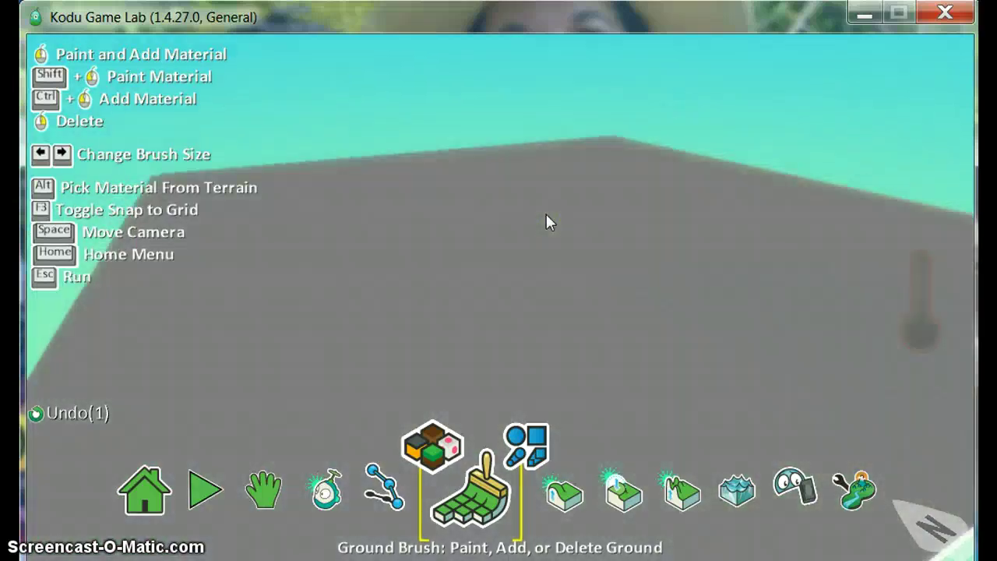
{"action": "left_click", "coordinate": [468, 415]}
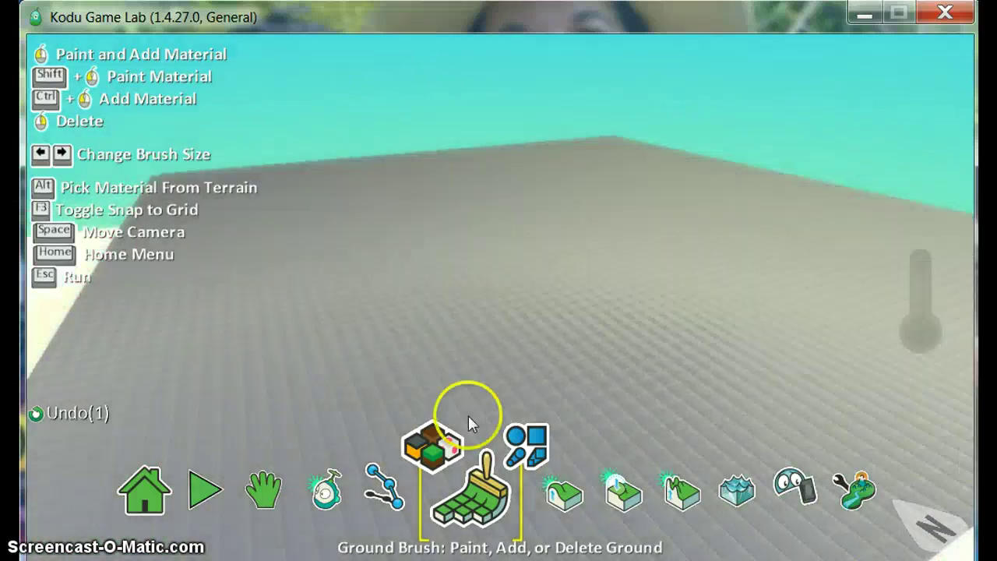
{"action": "left_click", "coordinate": [327, 490]}
{"action": "key", "text": "g"}
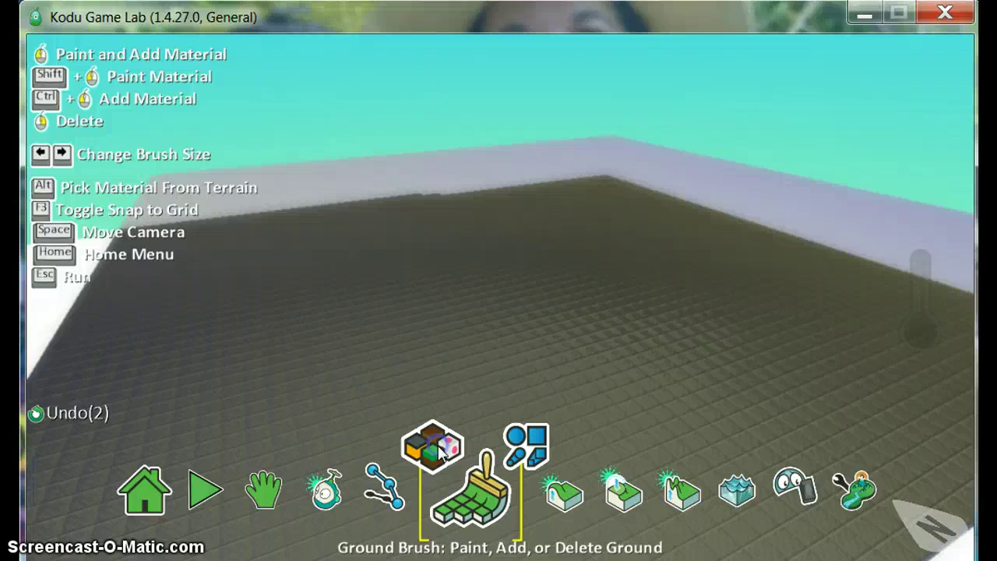
Change the Ground Brush material to 19, the black-topped block with orange sides
{"action": "left_click", "coordinate": [439, 447]}
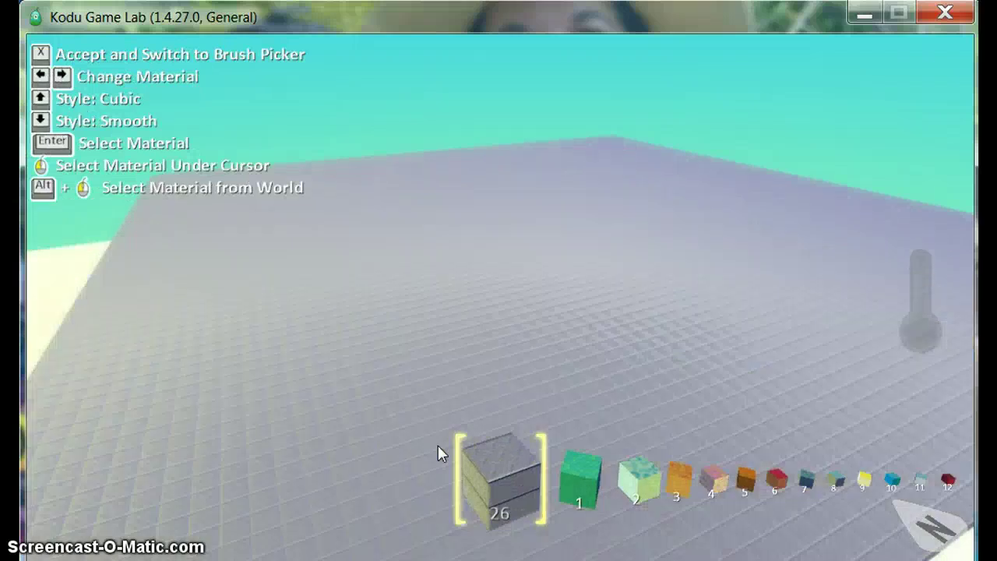
{"action": "key", "text": "Right"}
{"action": "key", "text": "Right"}
{"action": "key", "text": "Right"}
{"action": "key", "text": "Right"}
{"action": "key", "text": "Right"}
{"action": "key", "text": "Right"}
{"action": "key", "text": "Right"}
{"action": "key", "text": "Right"}
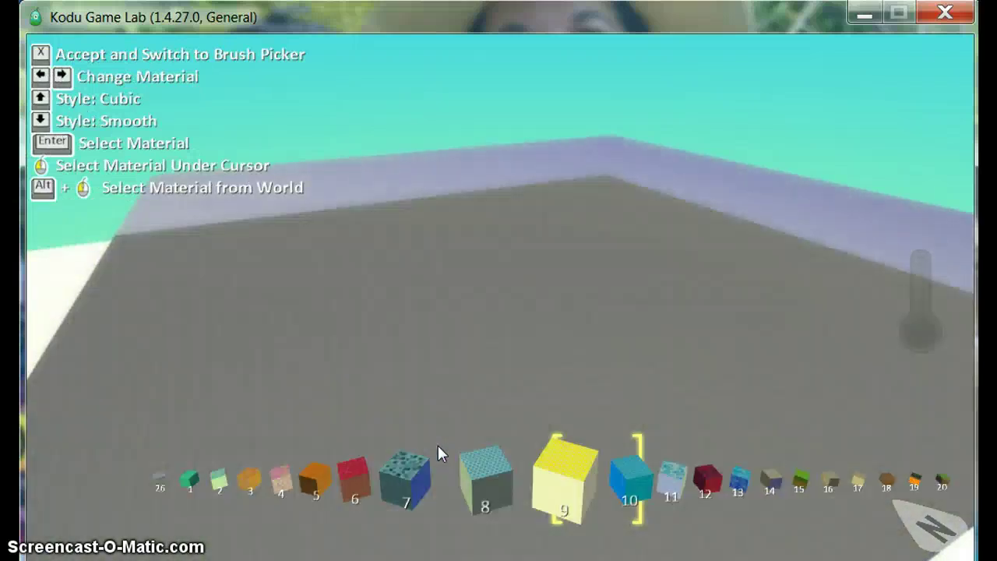
{"action": "key", "text": "Right"}
{"action": "key", "text": "Right"}
{"action": "key", "text": "Right"}
{"action": "key", "text": "Right"}
{"action": "key", "text": "Right"}
{"action": "key", "text": "Right"}
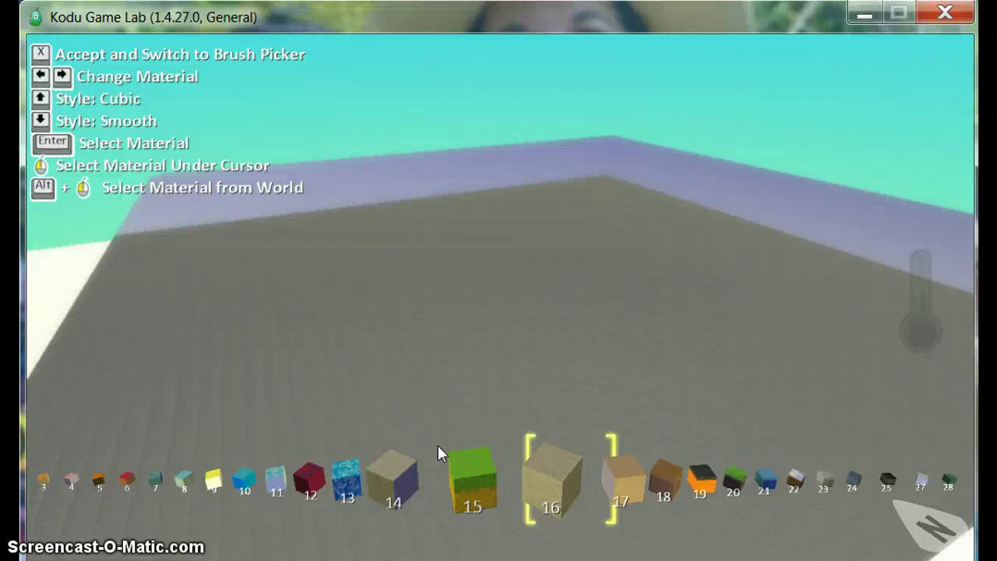
{"action": "key", "text": "Right"}
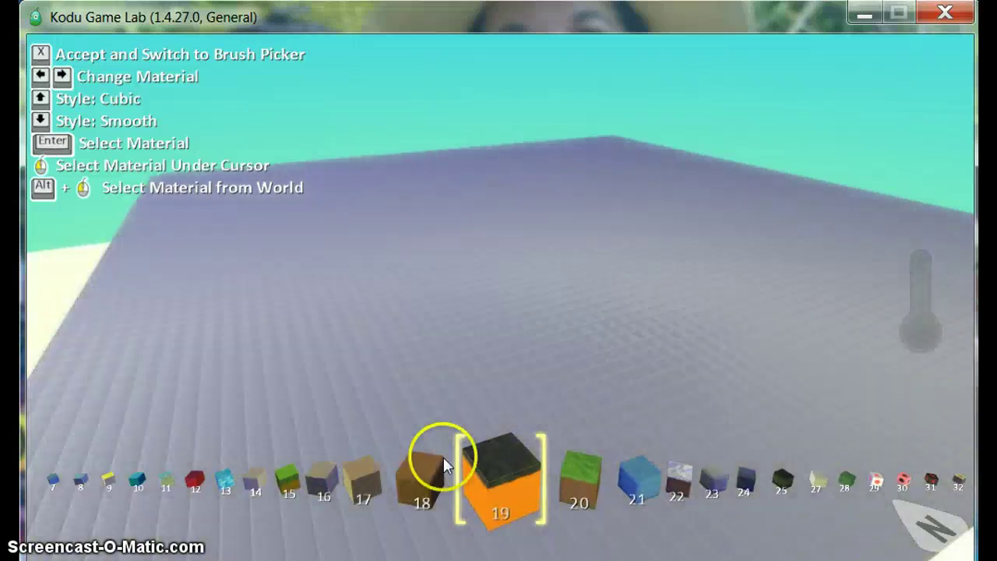
{"action": "left_click", "coordinate": [474, 480]}
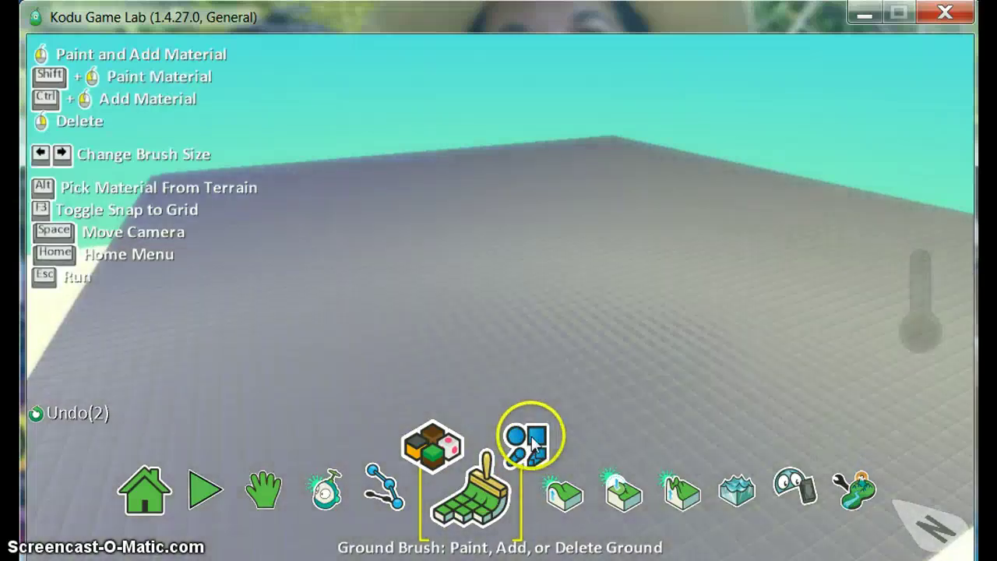
Select the Linear square brush and shrink it to a small square suited to painting a path
{"action": "left_click", "coordinate": [530, 442]}
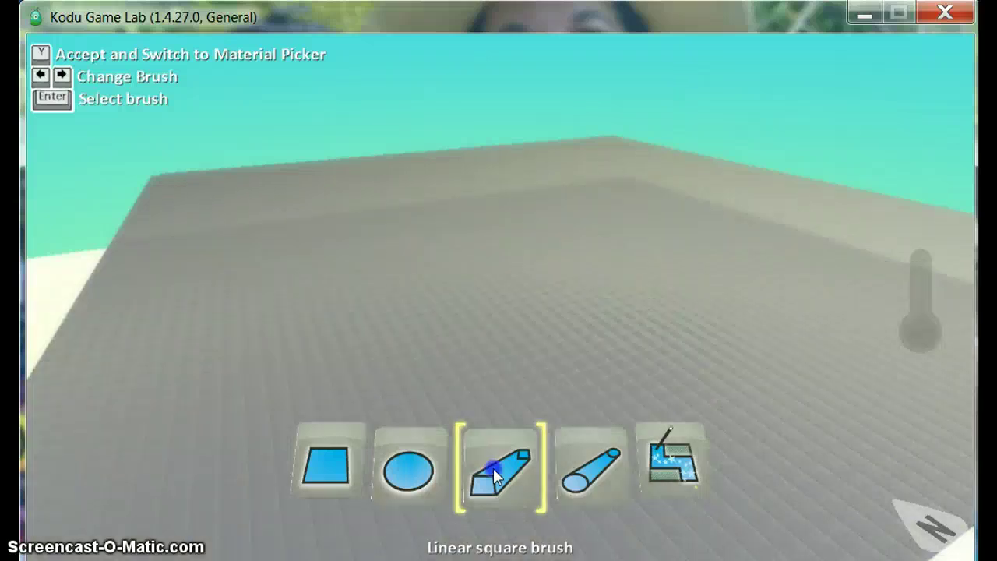
{"action": "left_click", "coordinate": [492, 468]}
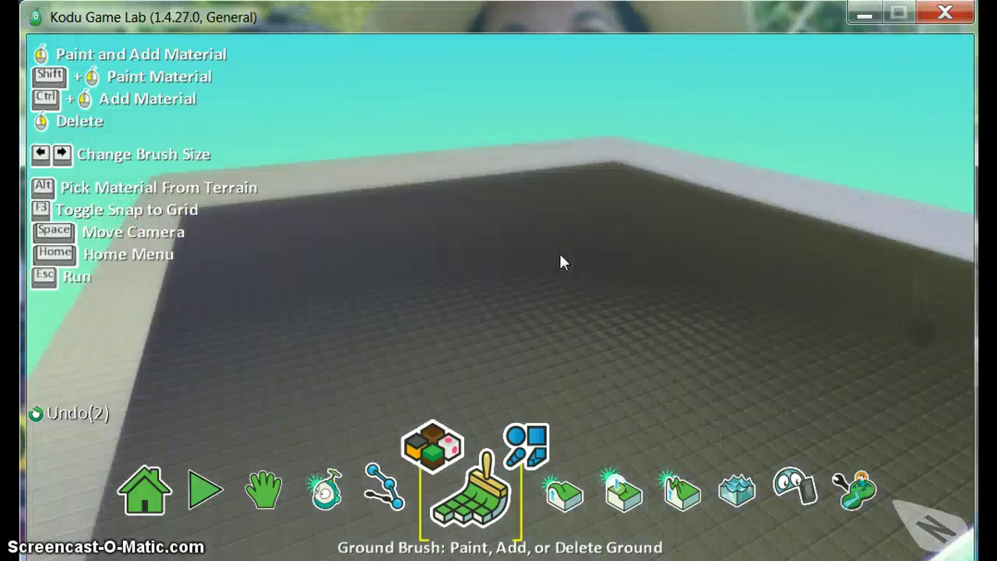
{"action": "key", "text": "Left"}
{"action": "key", "text": "Left"}
{"action": "key", "text": "Left"}
{"action": "key", "text": "Left"}
{"action": "key", "text": "Left"}
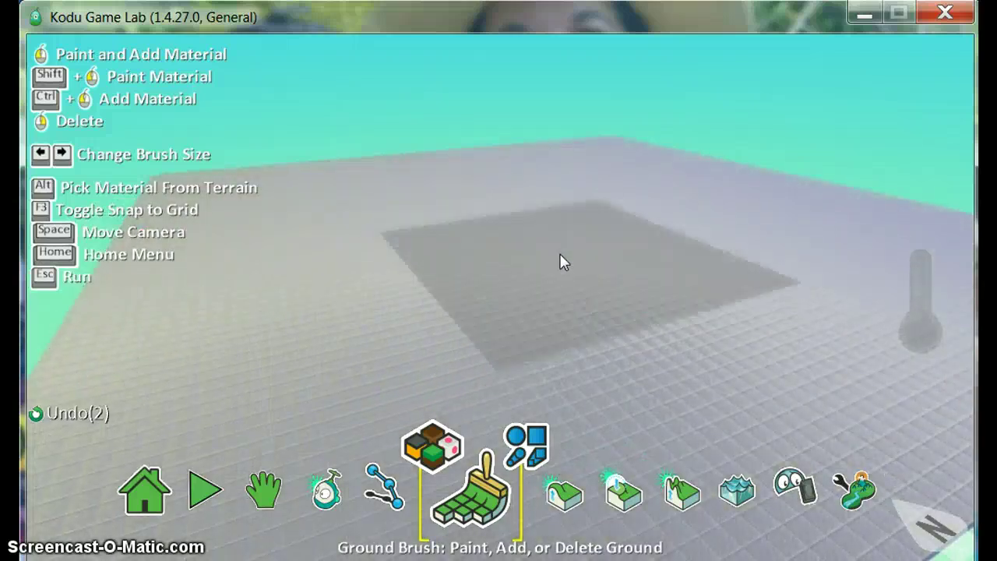
{"action": "key", "text": "Left"}
{"action": "key", "text": "Left"}
{"action": "key", "text": "Left"}
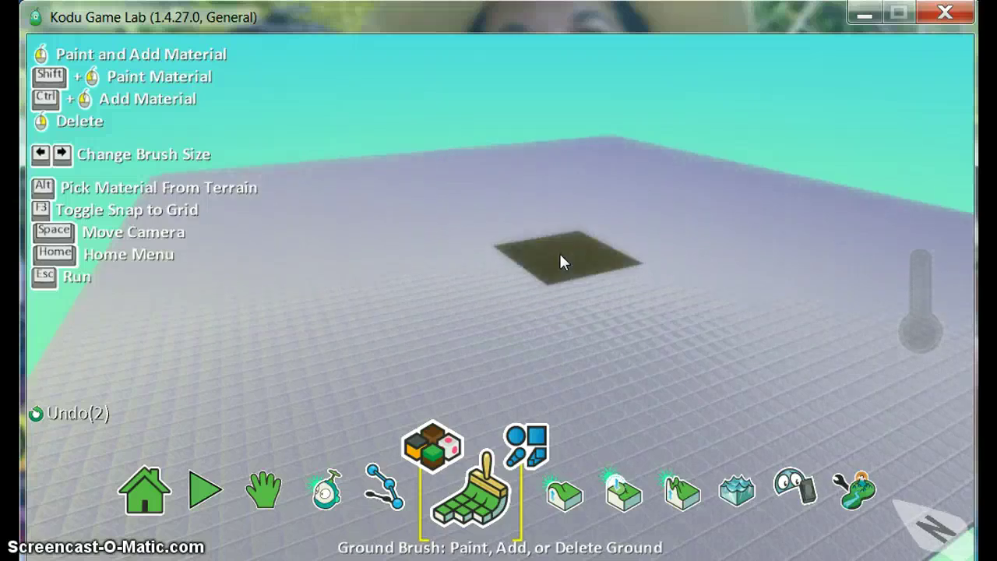
Paint a winding black road of material 19 across the grey ground, ending near the far right corner
{"action": "left_click", "coordinate": [310, 345]}
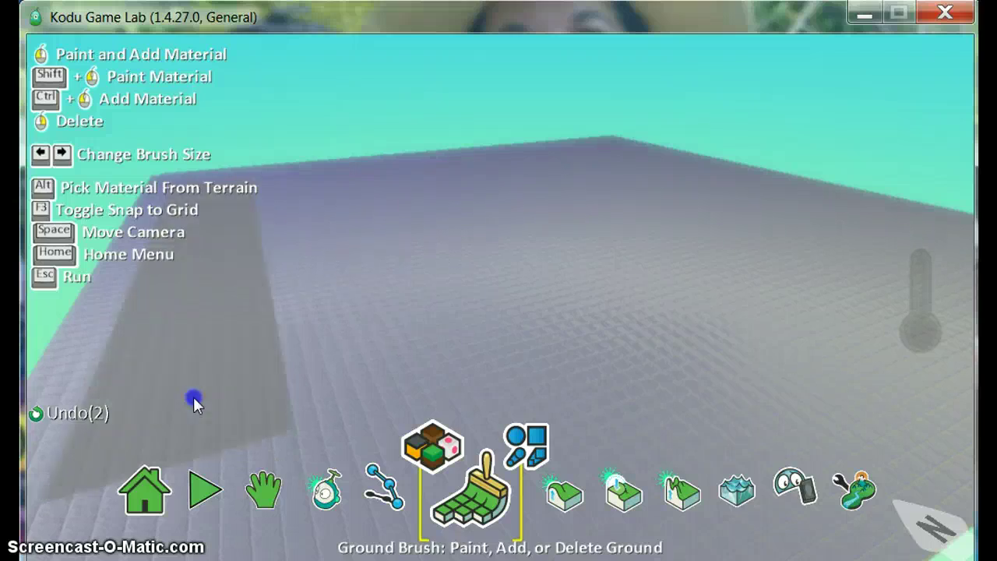
{"action": "left_click", "coordinate": [194, 399]}
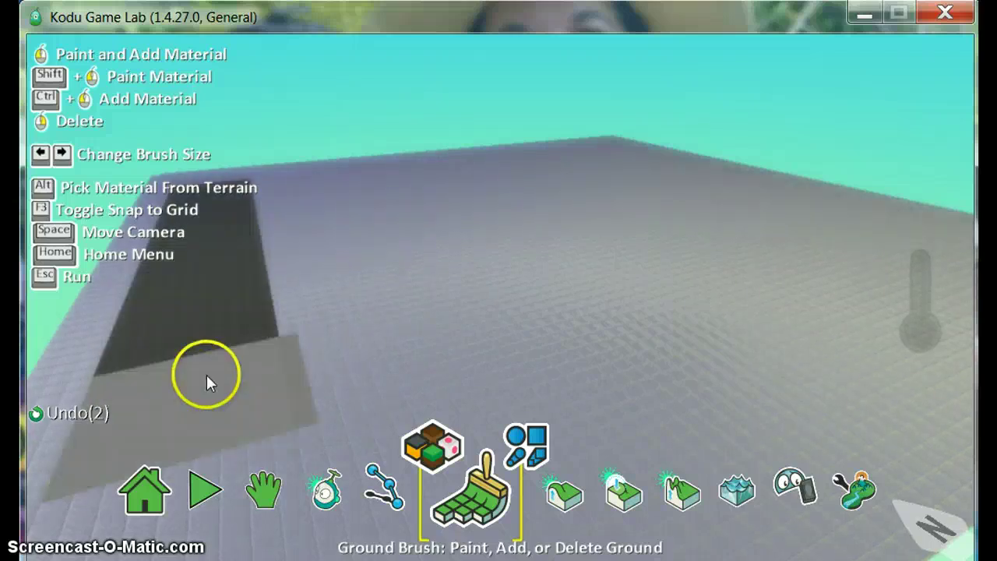
{"action": "mouse_move", "coordinate": [207, 374]}
{"action": "left_mouse_down"}
{"action": "mouse_move", "coordinate": [199, 419]}
{"action": "mouse_move", "coordinate": [183, 426]}
{"action": "left_mouse_up"}
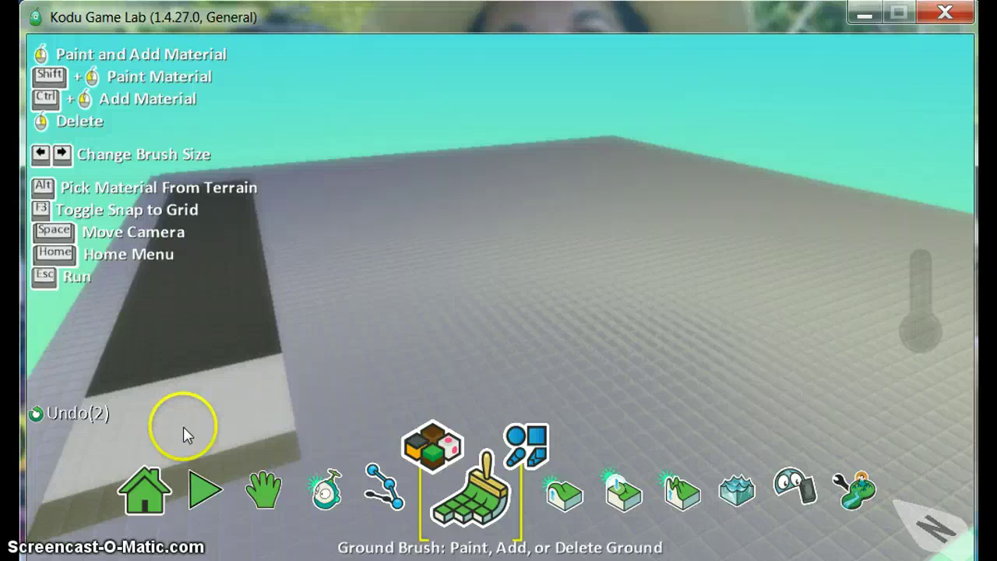
{"action": "mouse_move", "coordinate": [183, 430]}
{"action": "right_mouse_down"}
{"action": "mouse_move", "coordinate": [803, 322]}
{"action": "mouse_move", "coordinate": [791, 265]}
{"action": "mouse_move", "coordinate": [765, 227]}
{"action": "mouse_move", "coordinate": [675, 189]}
{"action": "mouse_move", "coordinate": [511, 225]}
{"action": "mouse_move", "coordinate": [508, 195]}
{"action": "mouse_move", "coordinate": [375, 226]}
{"action": "mouse_move", "coordinate": [342, 219]}
{"action": "right_mouse_up"}
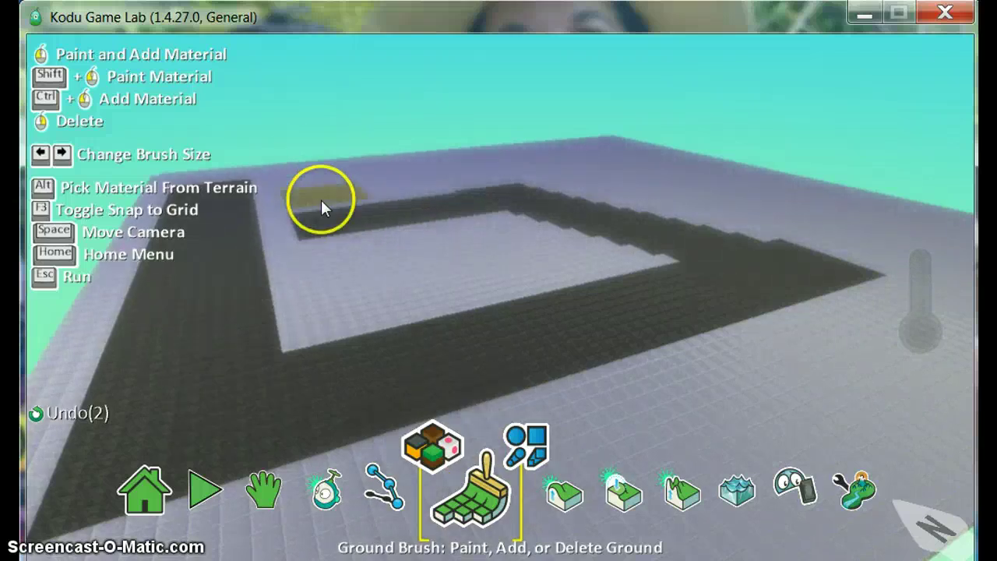
{"action": "mouse_move", "coordinate": [326, 210]}
{"action": "right_mouse_down"}
{"action": "mouse_move", "coordinate": [299, 170]}
{"action": "mouse_move", "coordinate": [444, 143]}
{"action": "mouse_move", "coordinate": [663, 170]}
{"action": "mouse_move", "coordinate": [830, 208]}
{"action": "mouse_move", "coordinate": [864, 220]}
{"action": "mouse_move", "coordinate": [863, 229]}
{"action": "mouse_move", "coordinate": [868, 221]}
{"action": "right_mouse_up"}
{"action": "left_click_drag", "start_coordinate": [869, 222], "coordinate": [888, 220]}
{"action": "right_click_drag", "start_coordinate": [904, 212], "coordinate": [917, 205]}
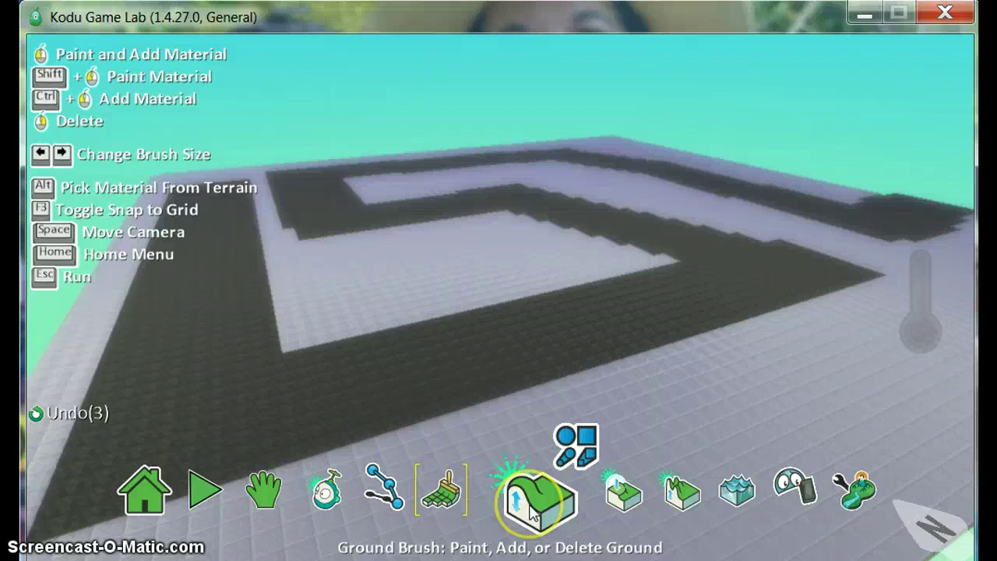
Activate the Up/Down terrain tool with the Magic brush for shaping the whole black road at once
{"action": "left_click", "coordinate": [532, 508]}
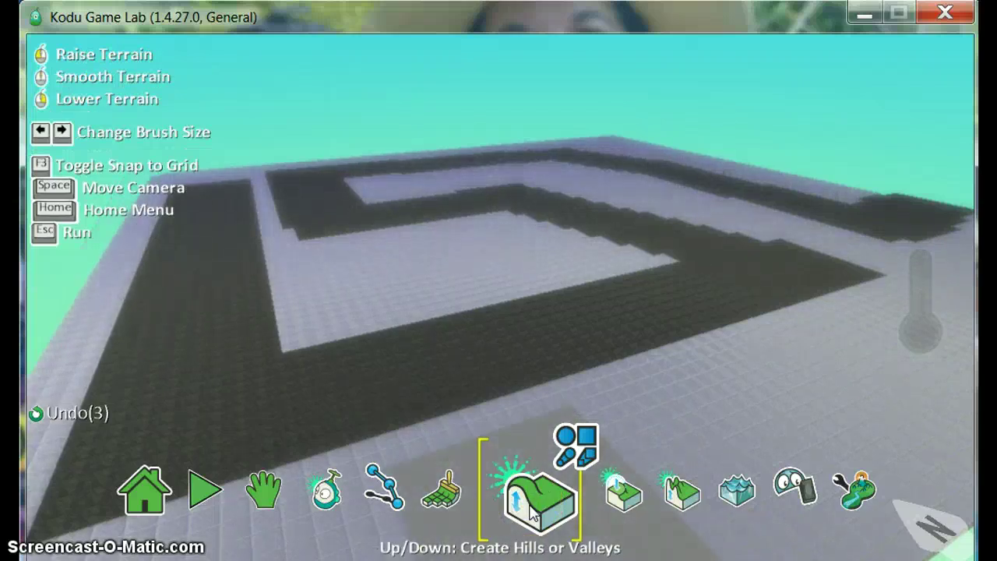
{"action": "left_click", "coordinate": [580, 440]}
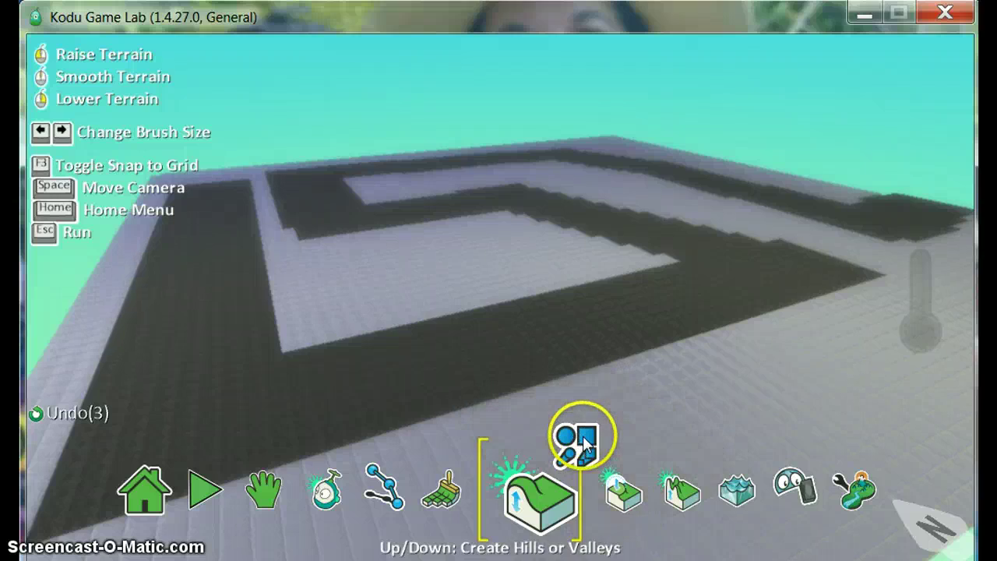
{"action": "scroll", "coordinate": [582, 435], "scroll_direction": "down", "scroll_amount": 3}
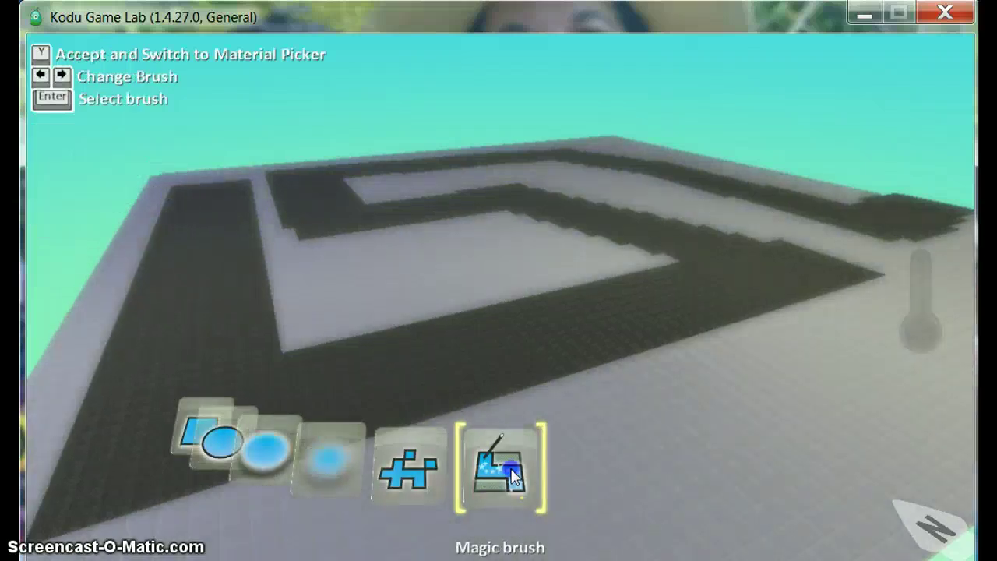
{"action": "left_click", "coordinate": [507, 473]}
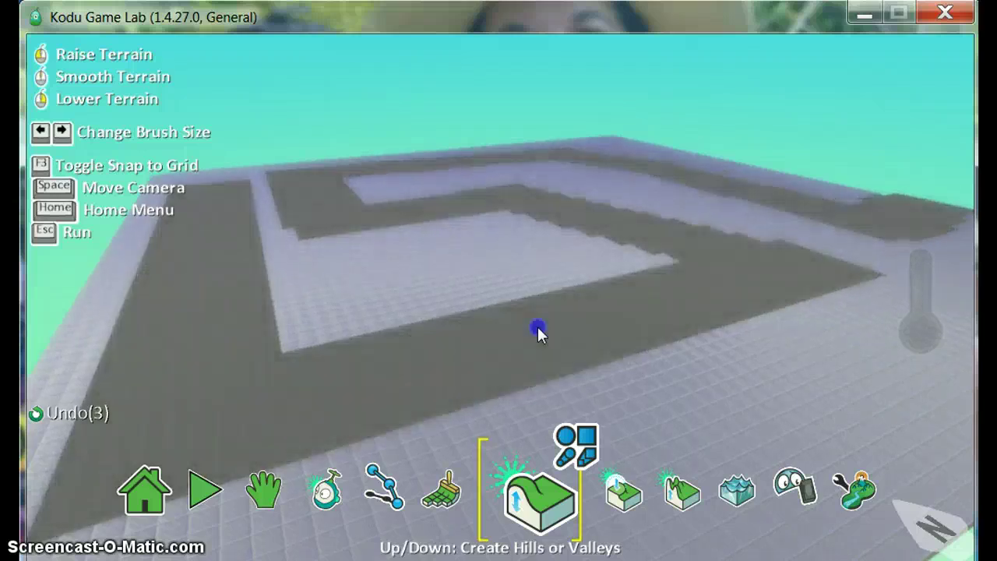
Try raising the whole black road above the grey ground, and lower it back to ground level
{"action": "left_click", "coordinate": [542, 334]}
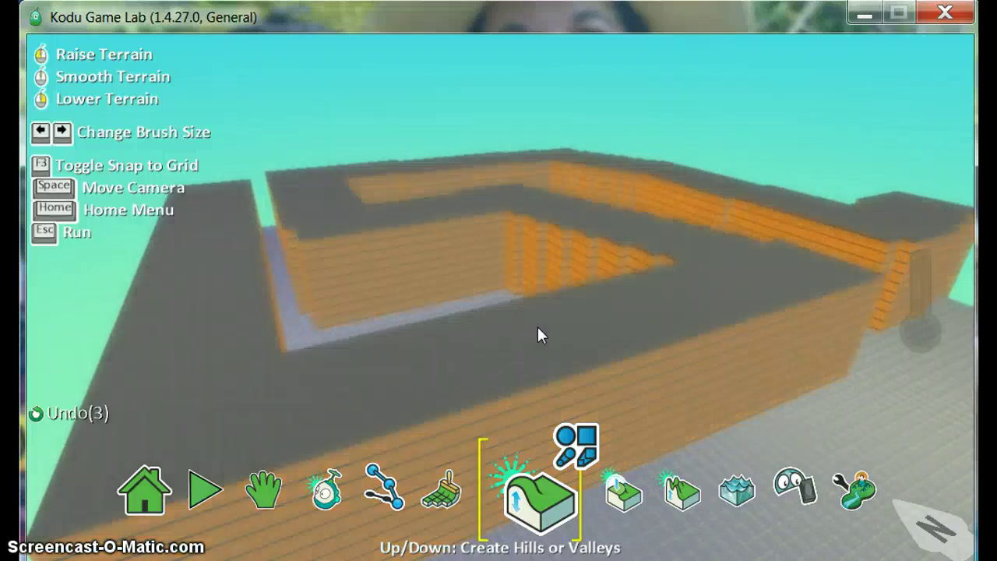
{"action": "right_click", "coordinate": [538, 330]}
{"action": "right_click", "coordinate": [537, 328]}
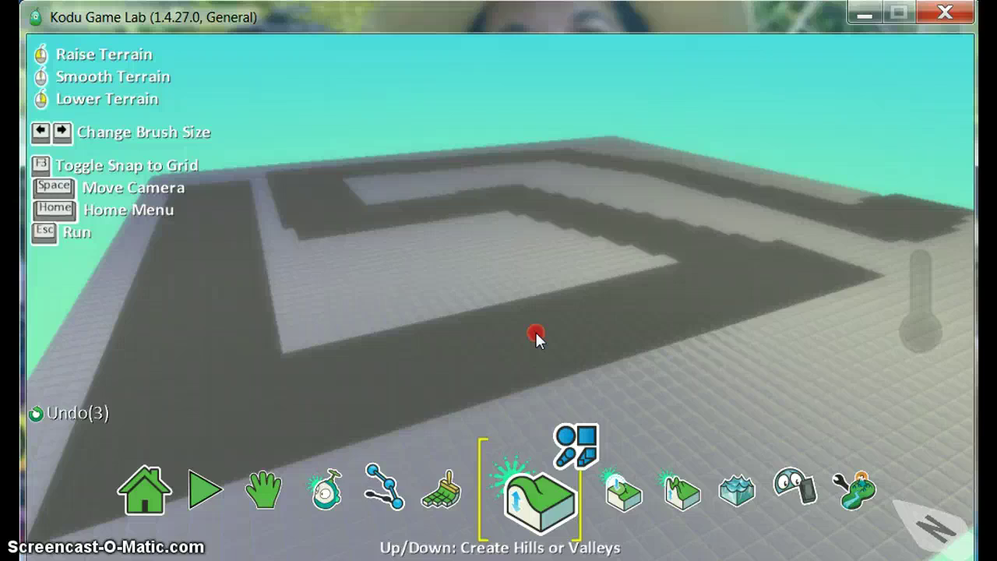
Raise the entire black road into a tall flat-topped block high above the grey ground
{"action": "left_click", "coordinate": [537, 331]}
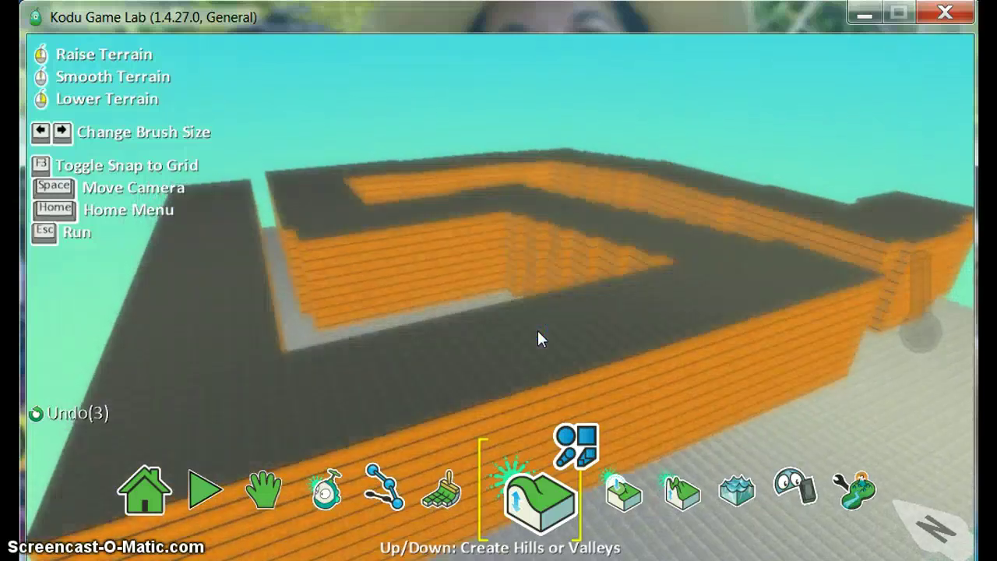
{"action": "left_click", "coordinate": [537, 330]}
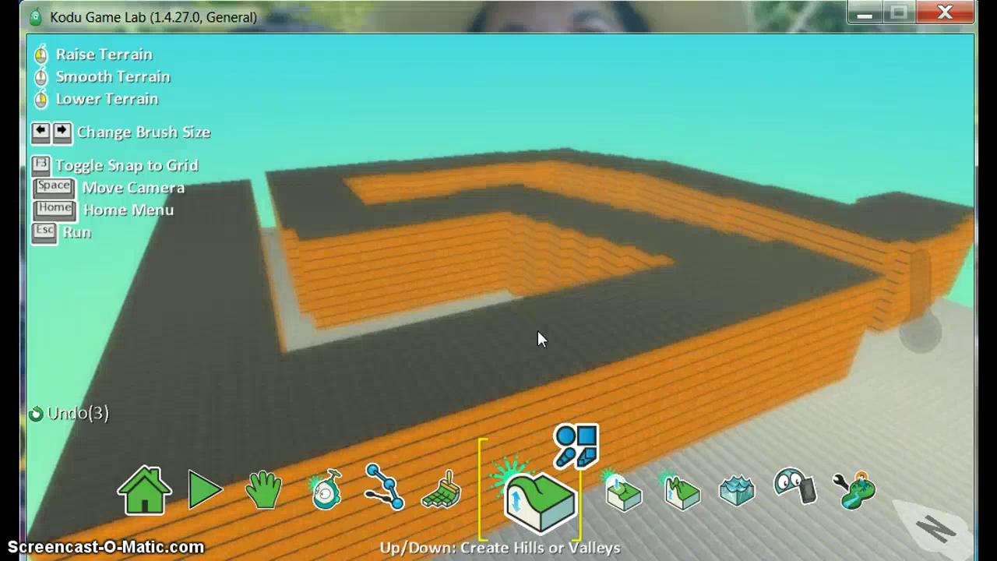
{"action": "left_click", "coordinate": [519, 343]}
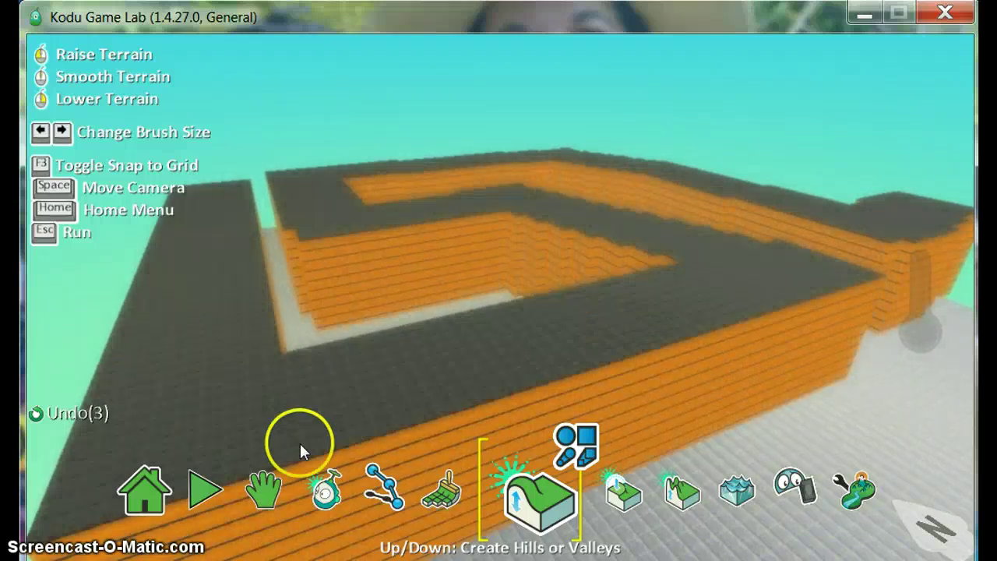
Frame the raised road's near corner from above and reselect the Magic brush for the Up/Down terrain tool
{"action": "left_click", "coordinate": [267, 498]}
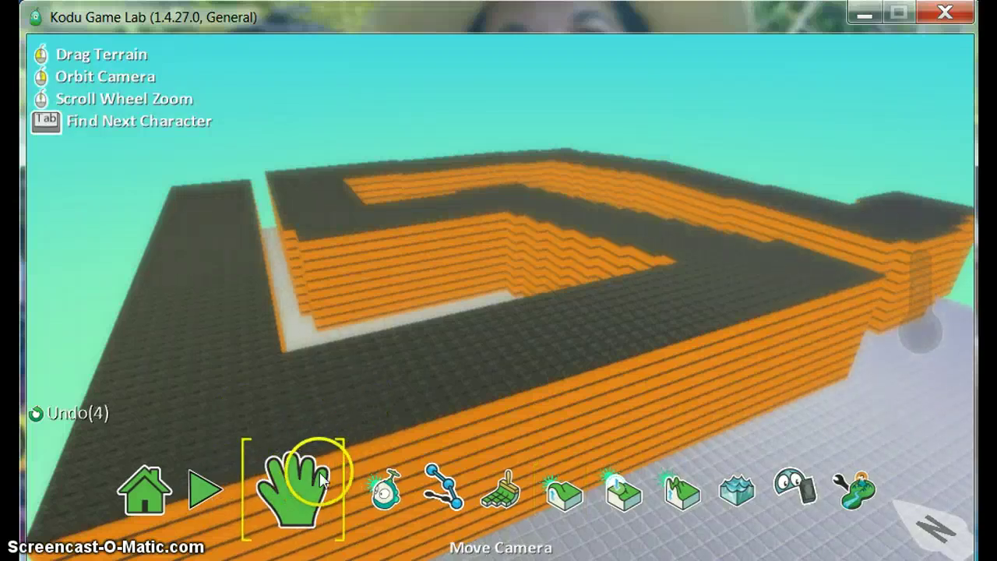
{"action": "mouse_move", "coordinate": [370, 416]}
{"action": "right_mouse_down"}
{"action": "mouse_move", "coordinate": [556, 387]}
{"action": "mouse_move", "coordinate": [668, 348]}
{"action": "mouse_move", "coordinate": [633, 251]}
{"action": "mouse_move", "coordinate": [584, 282]}
{"action": "mouse_move", "coordinate": [503, 427]}
{"action": "mouse_move", "coordinate": [468, 266]}
{"action": "mouse_move", "coordinate": [484, 309]}
{"action": "right_mouse_up"}
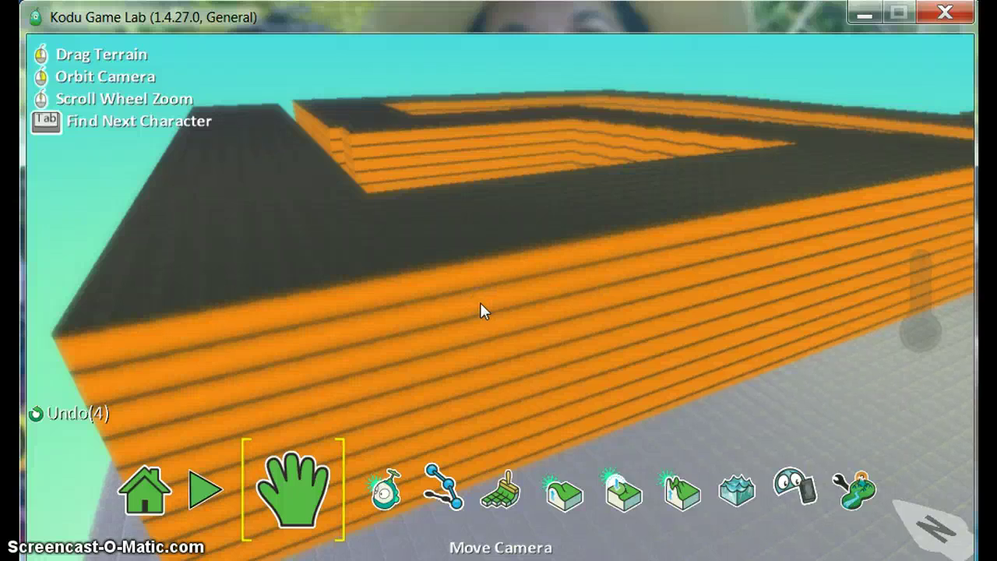
{"action": "mouse_move", "coordinate": [480, 303]}
{"action": "left_mouse_down"}
{"action": "mouse_move", "coordinate": [503, 389]}
{"action": "mouse_move", "coordinate": [418, 413]}
{"action": "mouse_move", "coordinate": [279, 405]}
{"action": "mouse_move", "coordinate": [428, 439]}
{"action": "mouse_move", "coordinate": [509, 427]}
{"action": "left_mouse_up"}
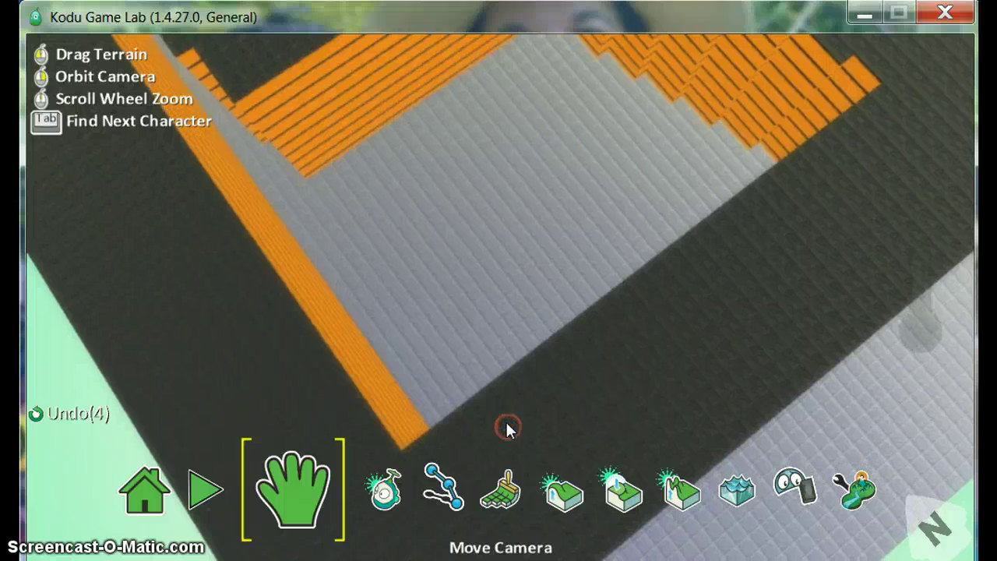
{"action": "mouse_move", "coordinate": [509, 428]}
{"action": "right_mouse_down"}
{"action": "mouse_move", "coordinate": [617, 309]}
{"action": "mouse_move", "coordinate": [611, 327]}
{"action": "right_mouse_up"}
{"action": "mouse_move", "coordinate": [612, 327]}
{"action": "left_mouse_down"}
{"action": "mouse_move", "coordinate": [600, 369]}
{"action": "mouse_move", "coordinate": [620, 405]}
{"action": "left_mouse_up"}
{"action": "mouse_move", "coordinate": [620, 405]}
{"action": "right_mouse_down"}
{"action": "mouse_move", "coordinate": [612, 382]}
{"action": "mouse_move", "coordinate": [625, 285]}
{"action": "mouse_move", "coordinate": [588, 345]}
{"action": "right_mouse_up"}
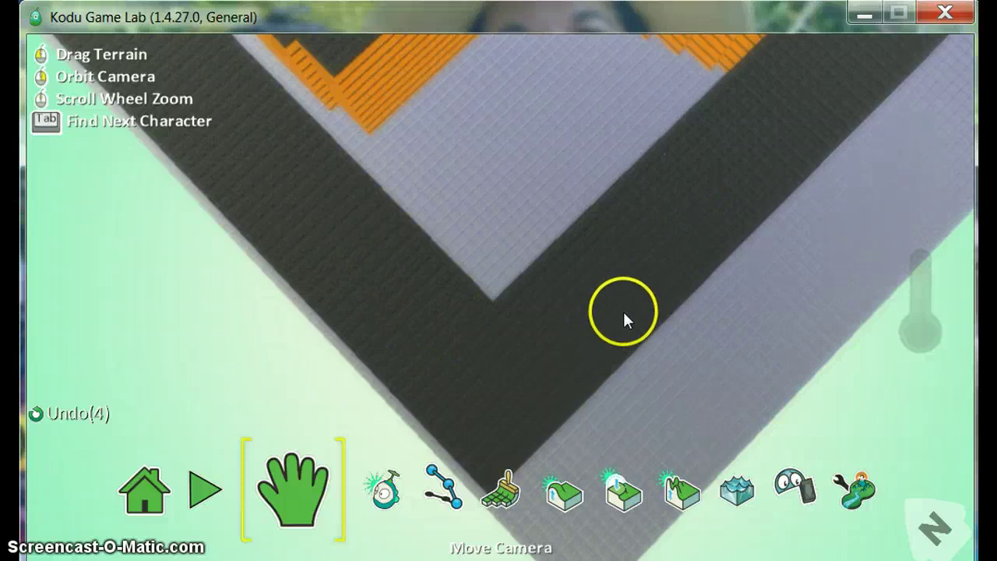
{"action": "left_click", "coordinate": [532, 505]}
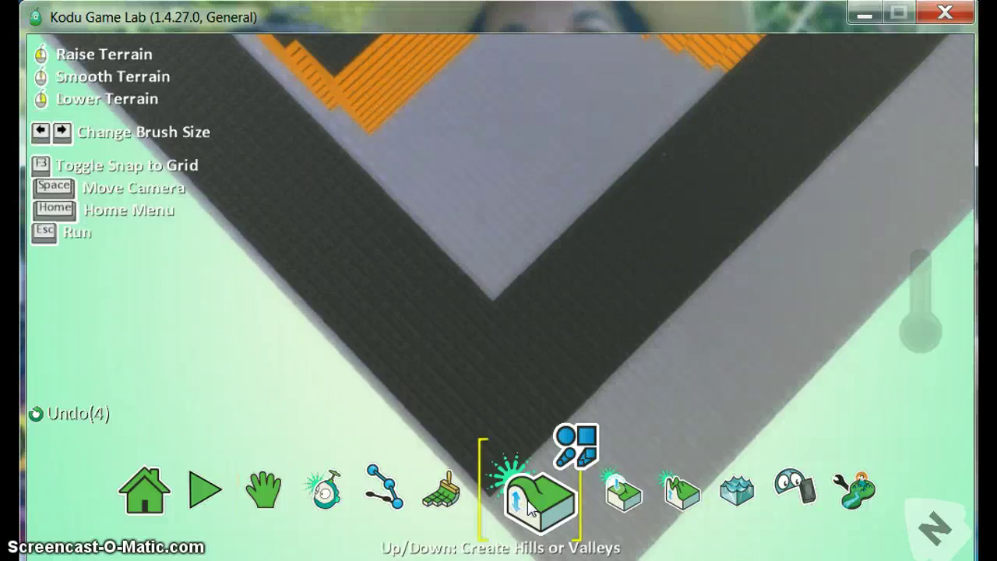
{"action": "left_click", "coordinate": [577, 441]}
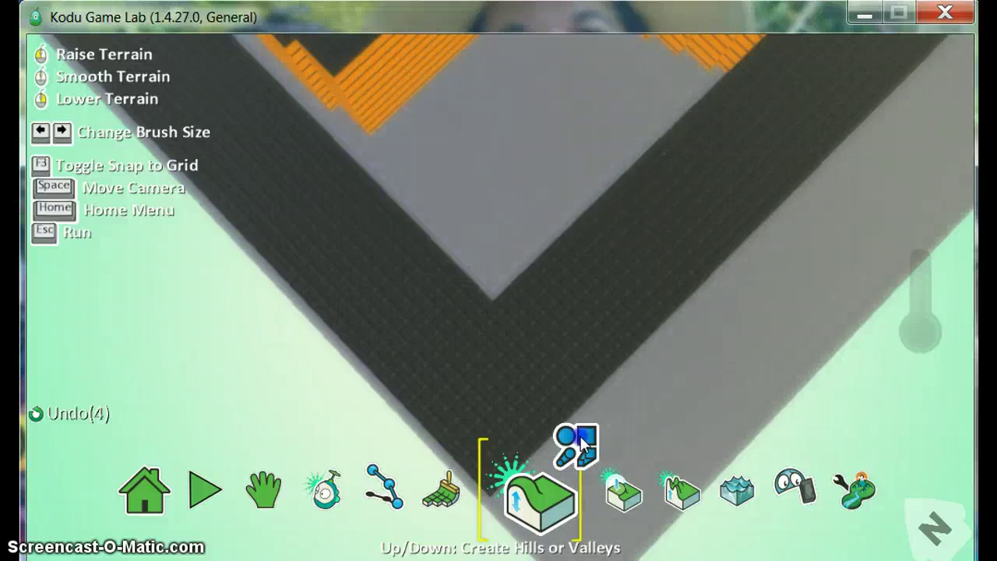
{"action": "left_click", "coordinate": [579, 441]}
{"action": "left_click", "coordinate": [481, 477]}
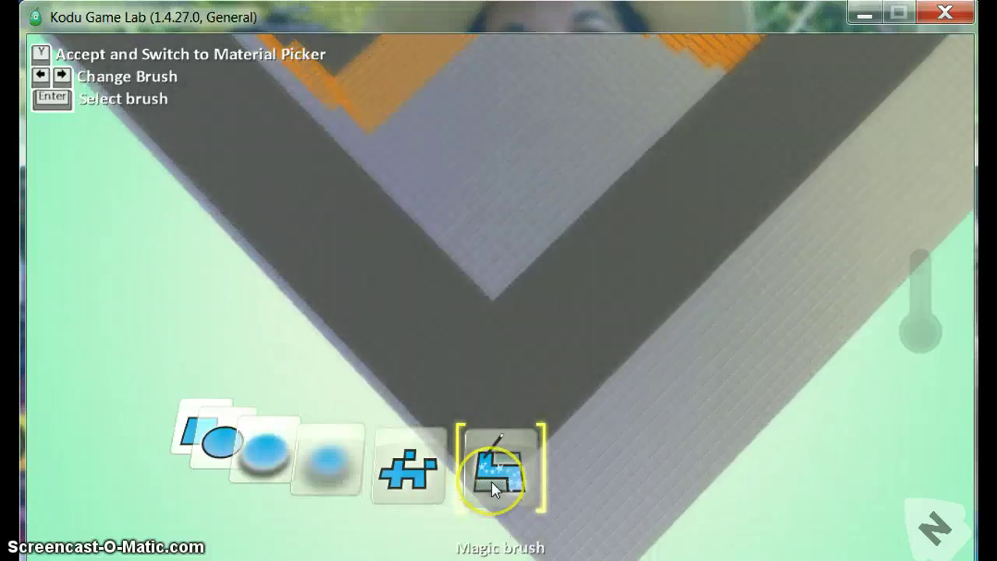
{"action": "left_click", "coordinate": [492, 487]}
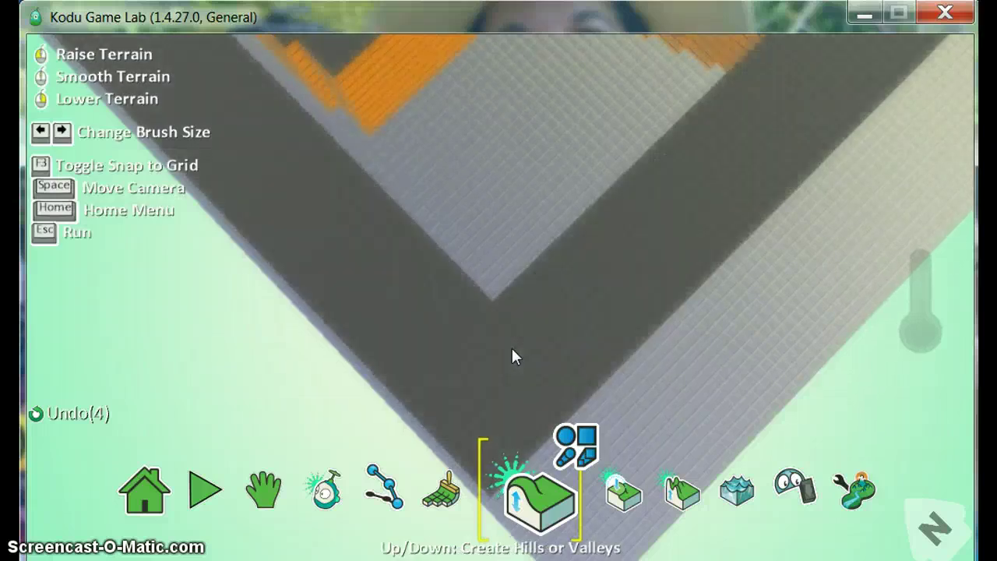
Lower the middle of the raised road into a sunken channel, leaving narrow walls along both edges
{"action": "left_click", "coordinate": [511, 356]}
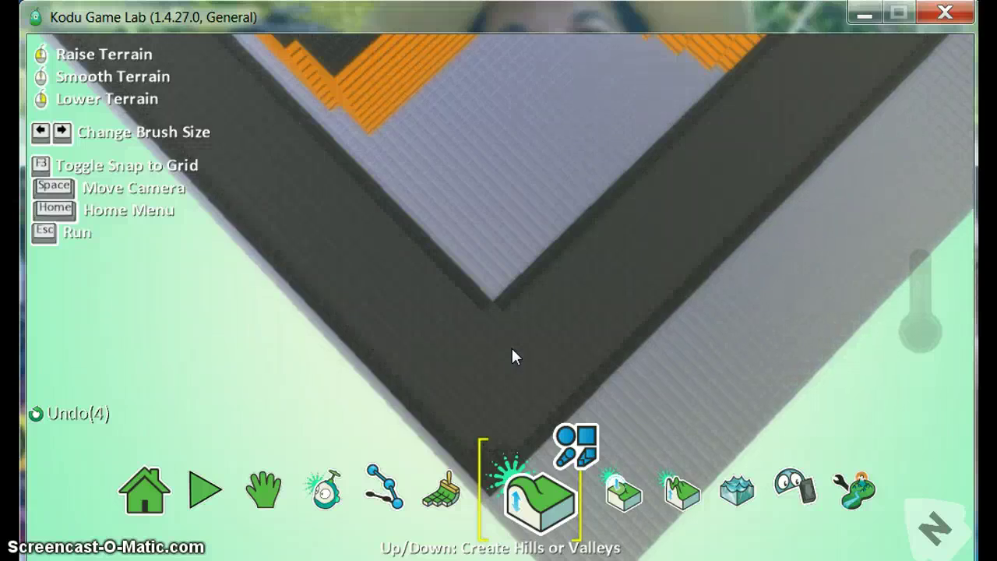
{"action": "left_click", "coordinate": [510, 359]}
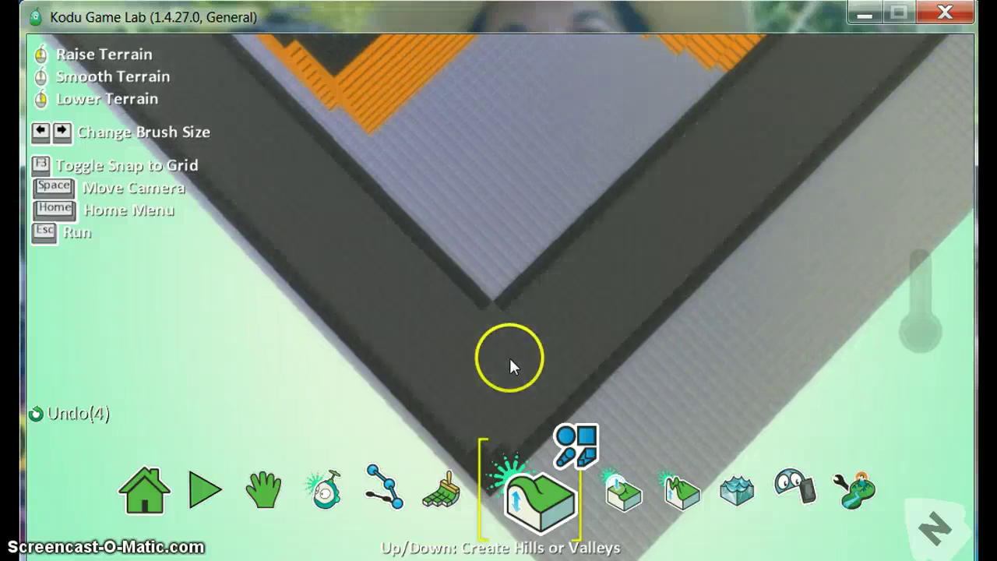
{"action": "right_click", "coordinate": [510, 362]}
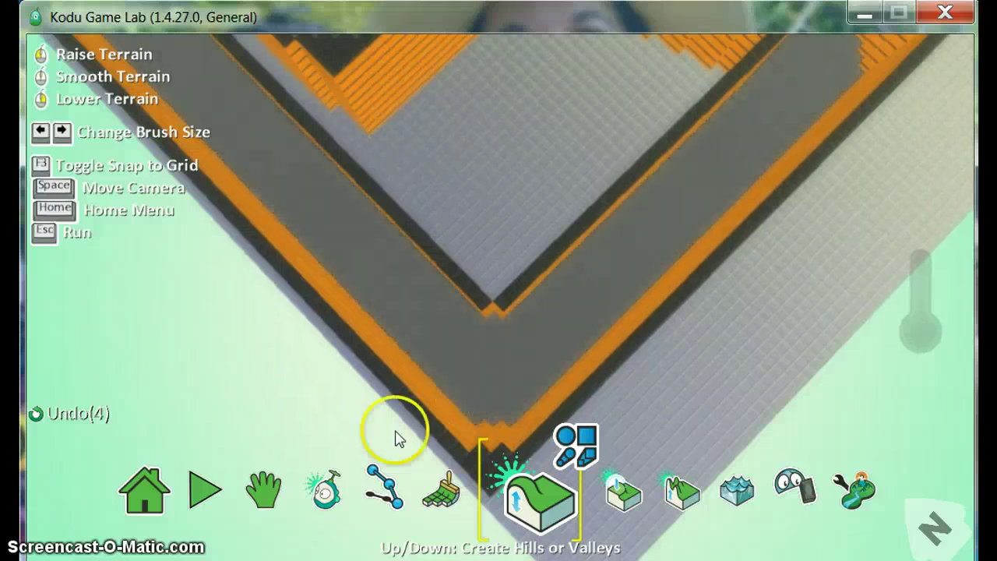
Try filling the walled road channel with green water using the Water Tool, and drain it again
{"action": "left_click", "coordinate": [279, 495]}
{"action": "left_click_drag", "start_coordinate": [486, 371], "coordinate": [634, 334]}
{"action": "scroll", "coordinate": [629, 331], "scroll_direction": "down", "scroll_amount": 10}
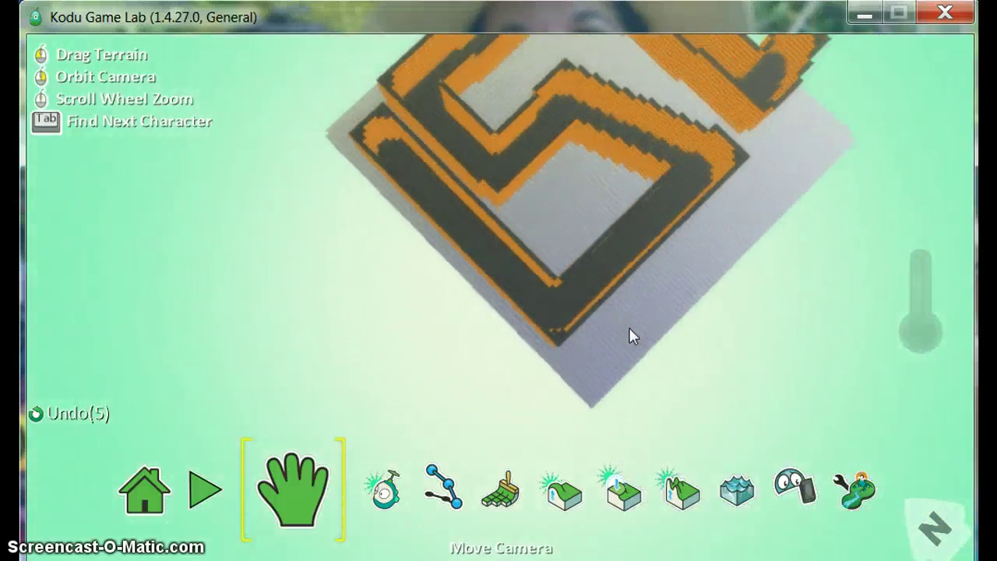
{"action": "left_click_drag", "start_coordinate": [629, 335], "coordinate": [593, 285]}
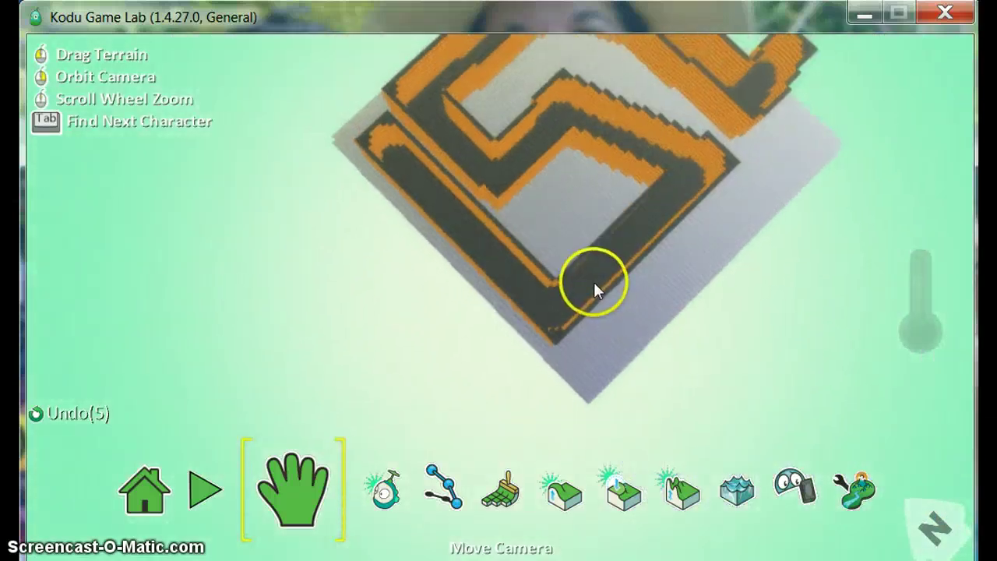
{"action": "right_click_drag", "start_coordinate": [593, 285], "coordinate": [515, 451]}
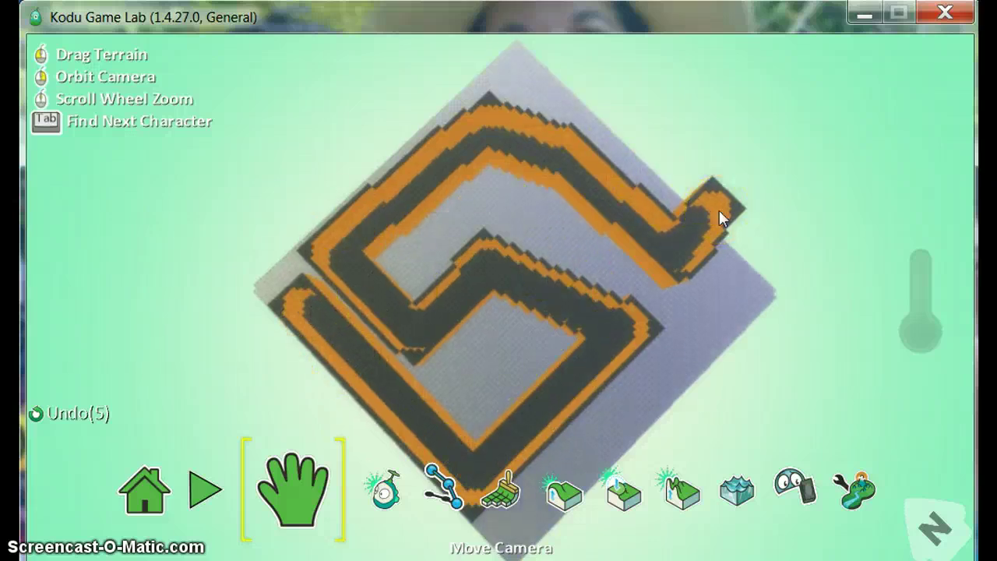
{"action": "left_click", "coordinate": [430, 170]}
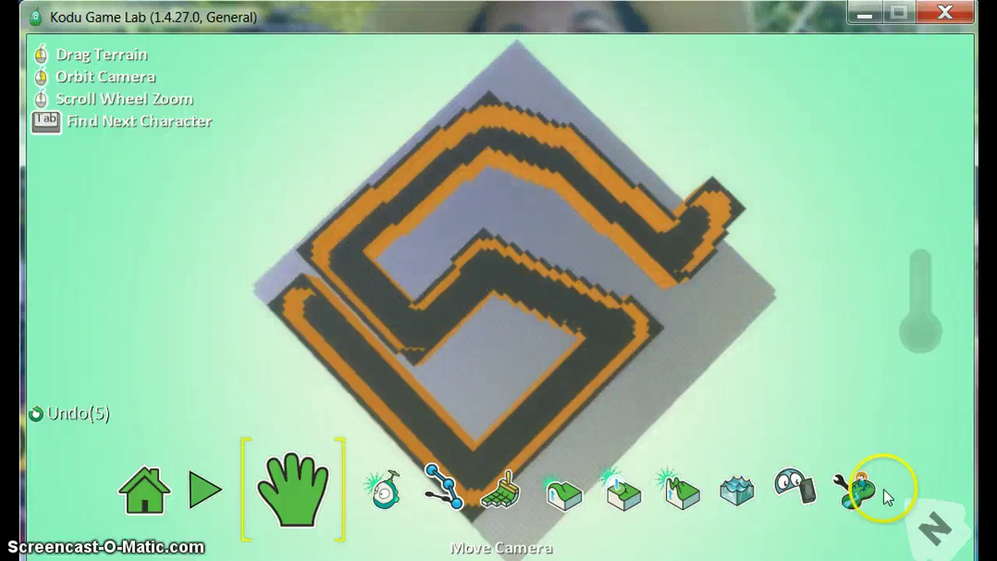
{"action": "left_click", "coordinate": [709, 500]}
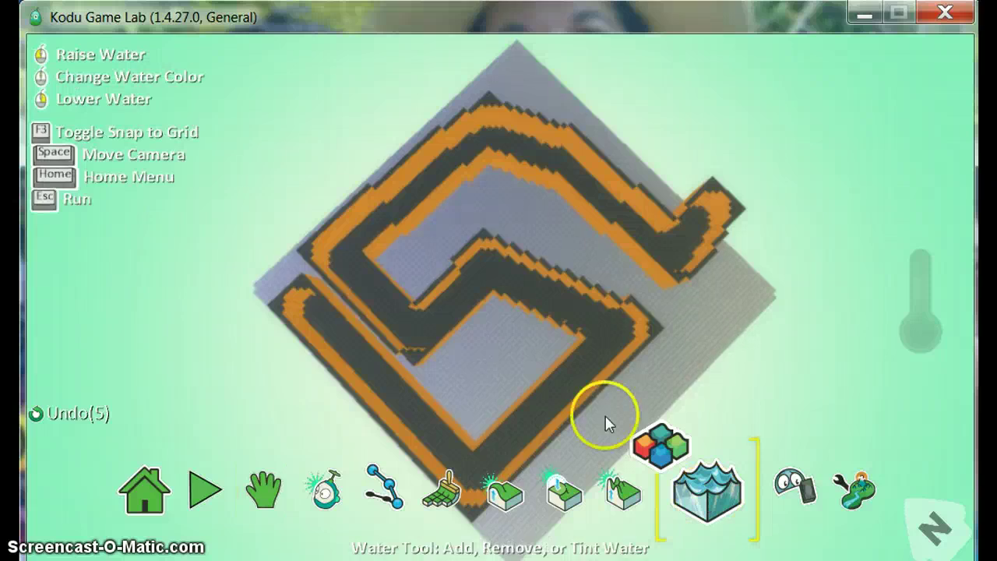
{"action": "left_click", "coordinate": [557, 377]}
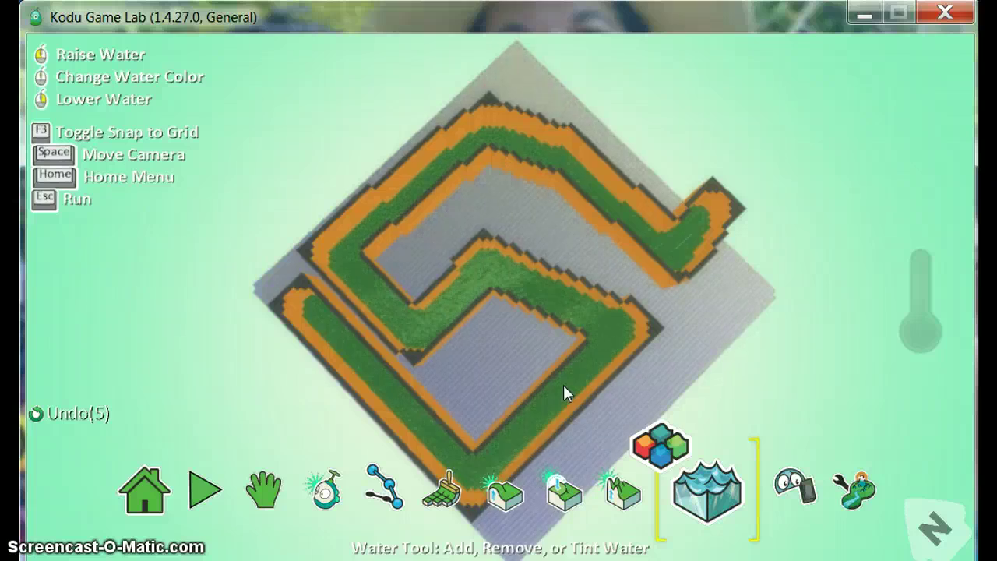
{"action": "right_click", "coordinate": [563, 384]}
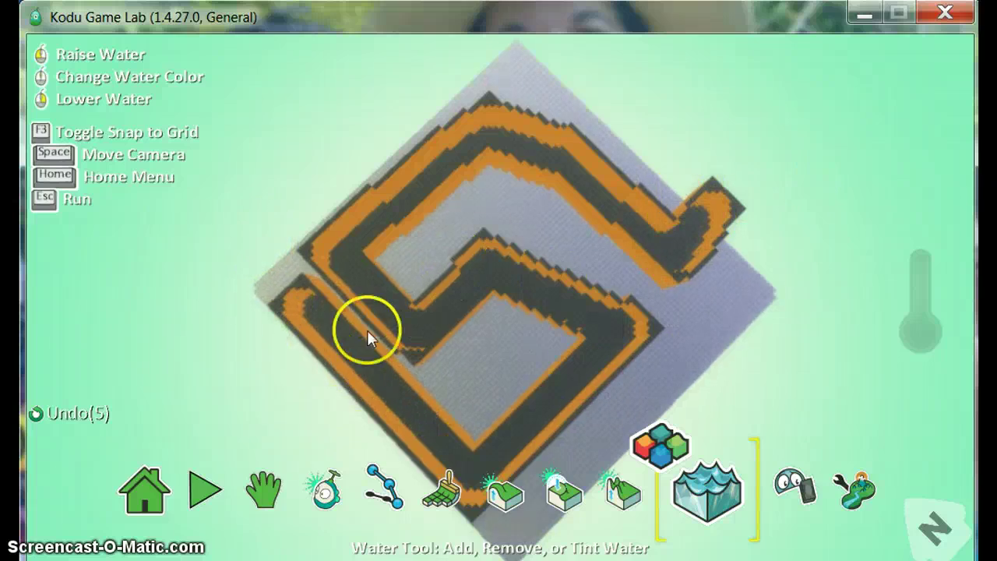
{"action": "left_click", "coordinate": [366, 356]}
{"action": "left_click", "coordinate": [412, 351]}
{"action": "right_click", "coordinate": [415, 352]}
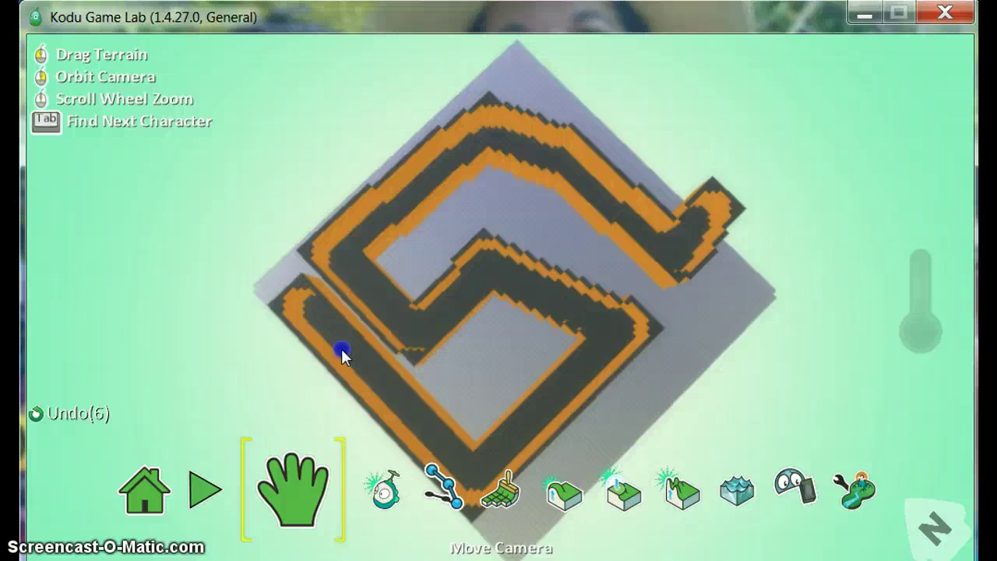
Lower the closed end wall of the road channel near the ground's corner using the Up/Down tool's Square brush, opening a ramp into the track
{"action": "mouse_move", "coordinate": [345, 350]}
{"action": "right_mouse_down"}
{"action": "mouse_move", "coordinate": [421, 396]}
{"action": "mouse_move", "coordinate": [568, 401]}
{"action": "mouse_move", "coordinate": [612, 334]}
{"action": "mouse_move", "coordinate": [645, 332]}
{"action": "mouse_move", "coordinate": [678, 300]}
{"action": "mouse_move", "coordinate": [697, 313]}
{"action": "right_mouse_up"}
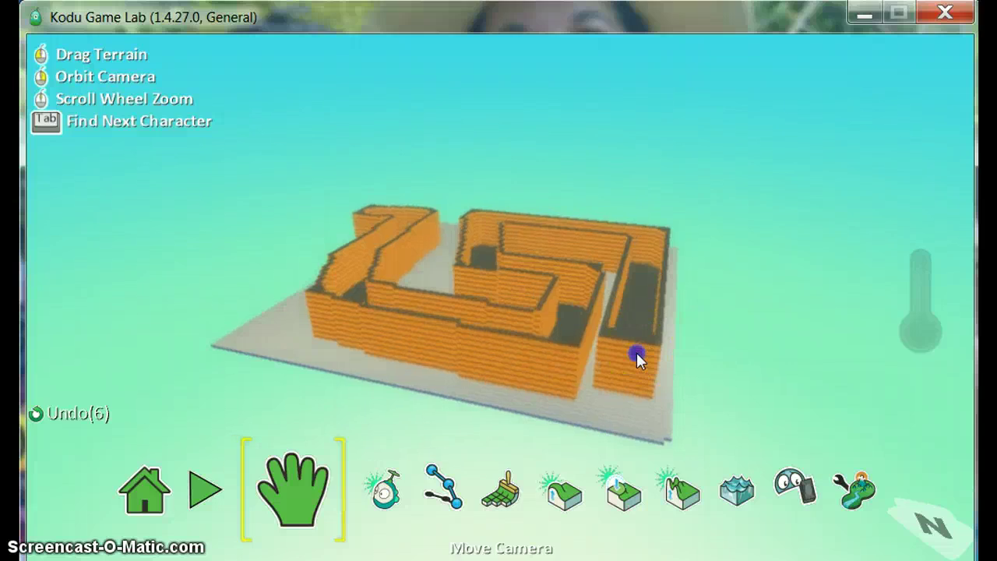
{"action": "right_click_drag", "start_coordinate": [636, 357], "coordinate": [585, 385]}
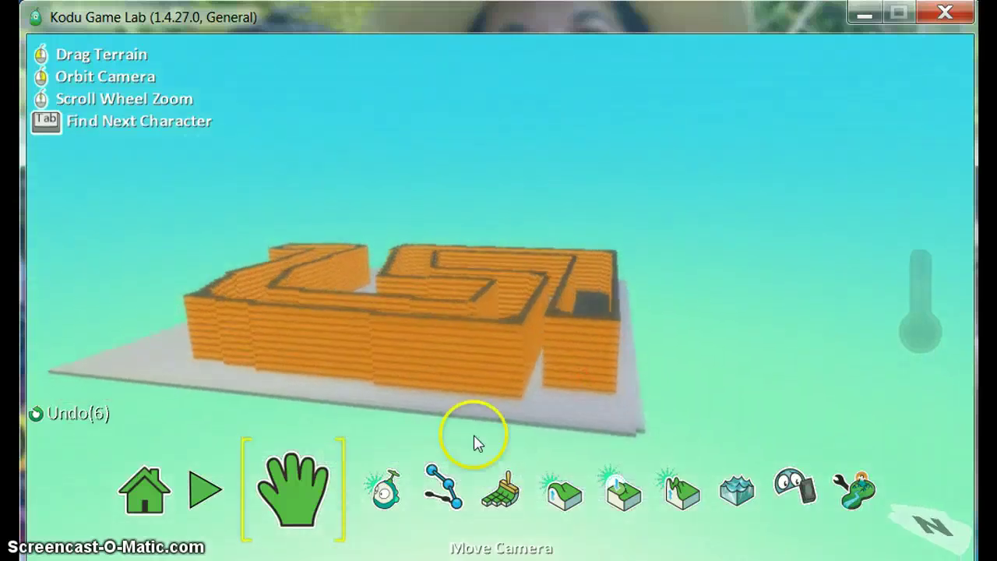
{"action": "left_click", "coordinate": [540, 510]}
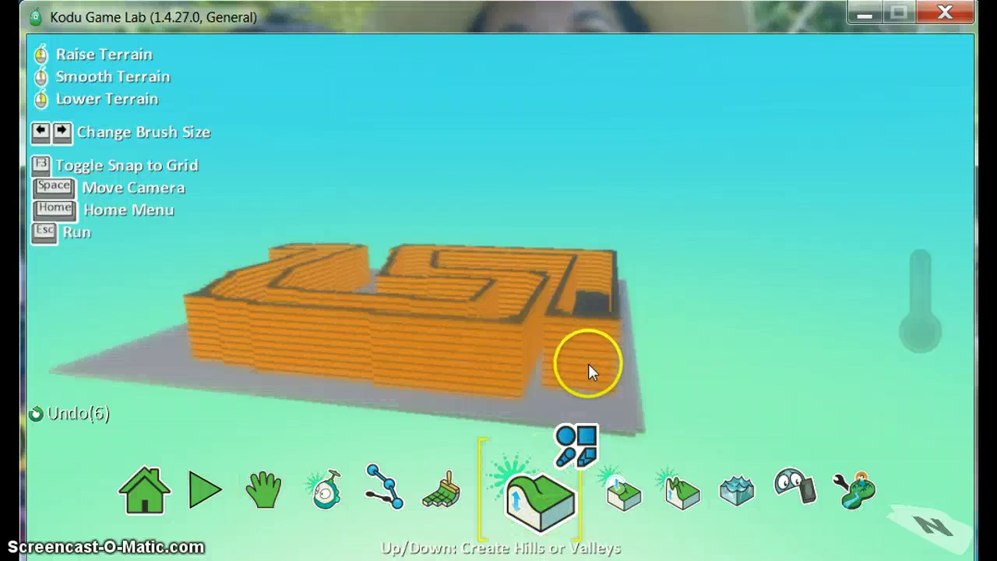
{"action": "left_click", "coordinate": [588, 440]}
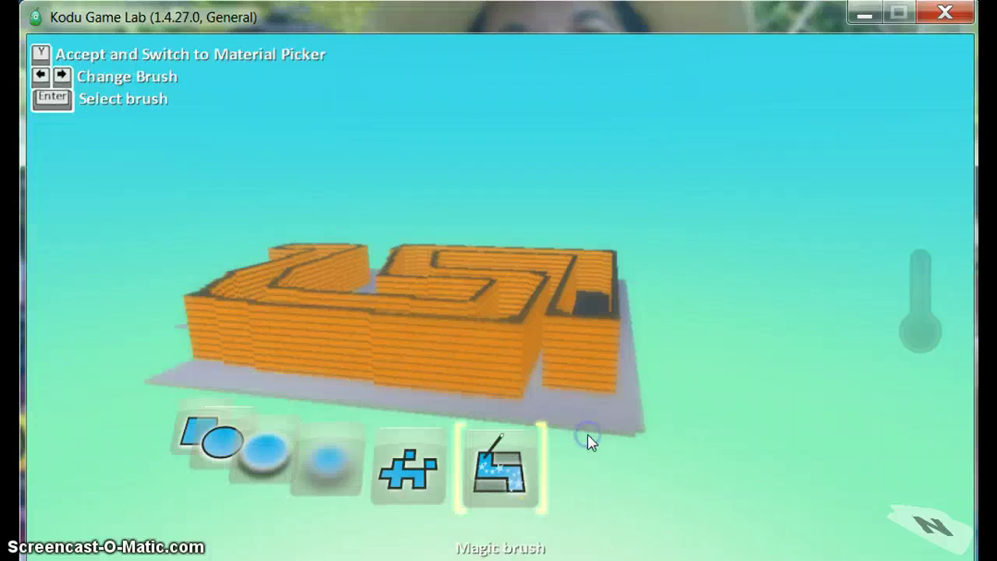
{"action": "left_click", "coordinate": [187, 441]}
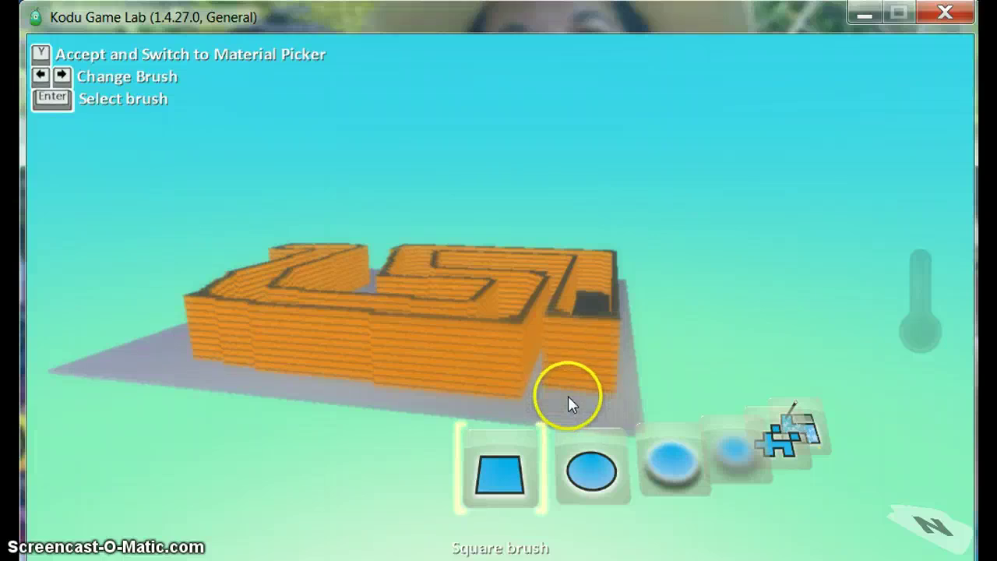
{"action": "key", "text": "Return"}
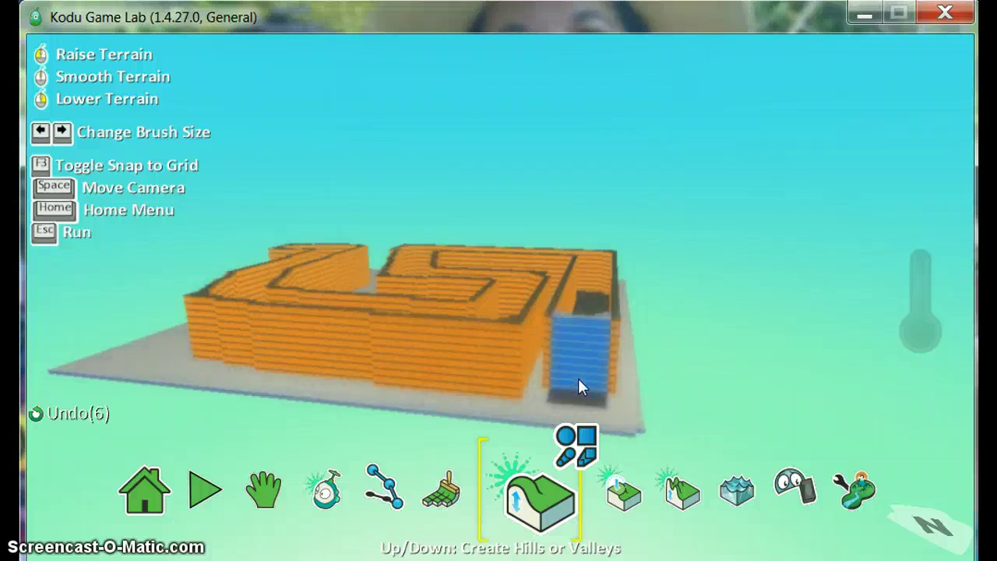
{"action": "left_click_drag", "start_coordinate": [578, 378], "coordinate": [580, 330]}
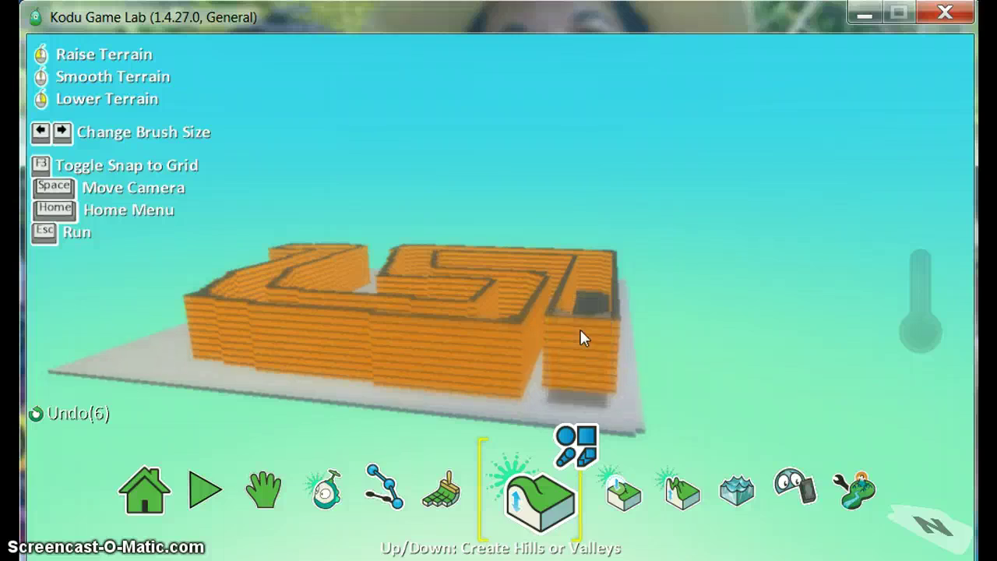
{"action": "mouse_move", "coordinate": [579, 327]}
{"action": "right_mouse_down"}
{"action": "mouse_move", "coordinate": [578, 390]}
{"action": "mouse_move", "coordinate": [617, 375]}
{"action": "right_mouse_up"}
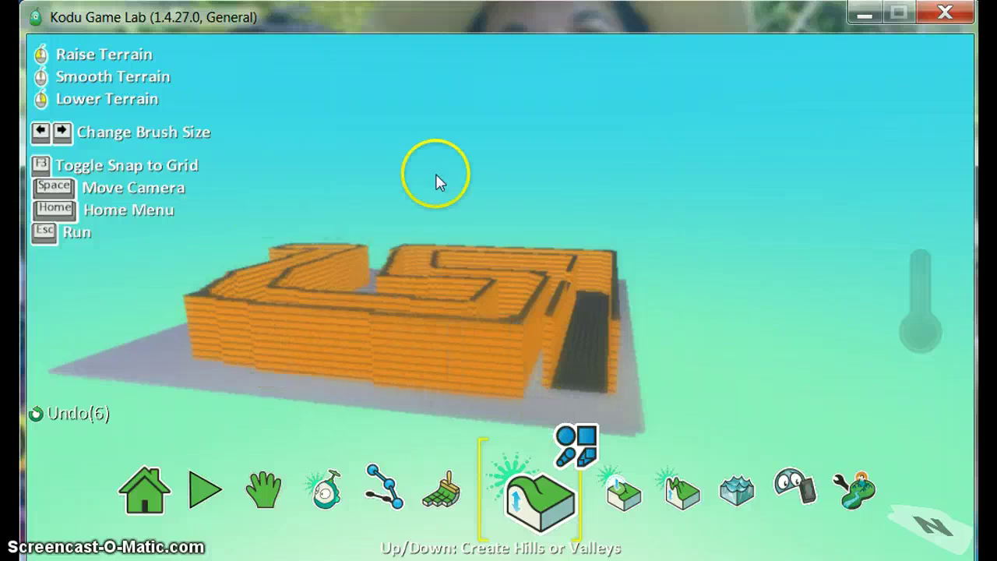
{"action": "left_click", "coordinate": [609, 420]}
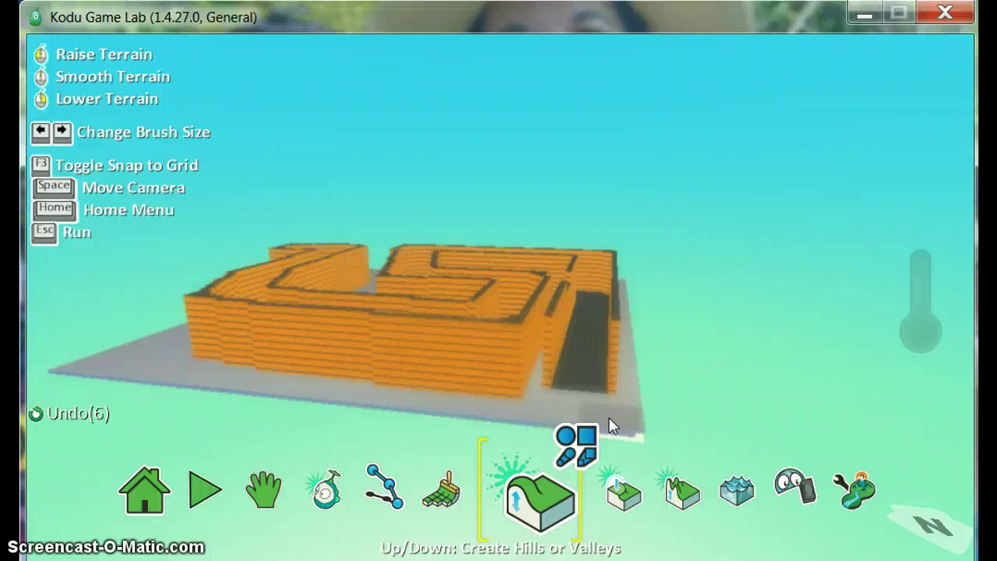
{"action": "left_click", "coordinate": [381, 425]}
Add a character from the starfish, cycle and fish group onto the black road inside the opened end of the track
{"action": "left_click", "coordinate": [327, 489]}
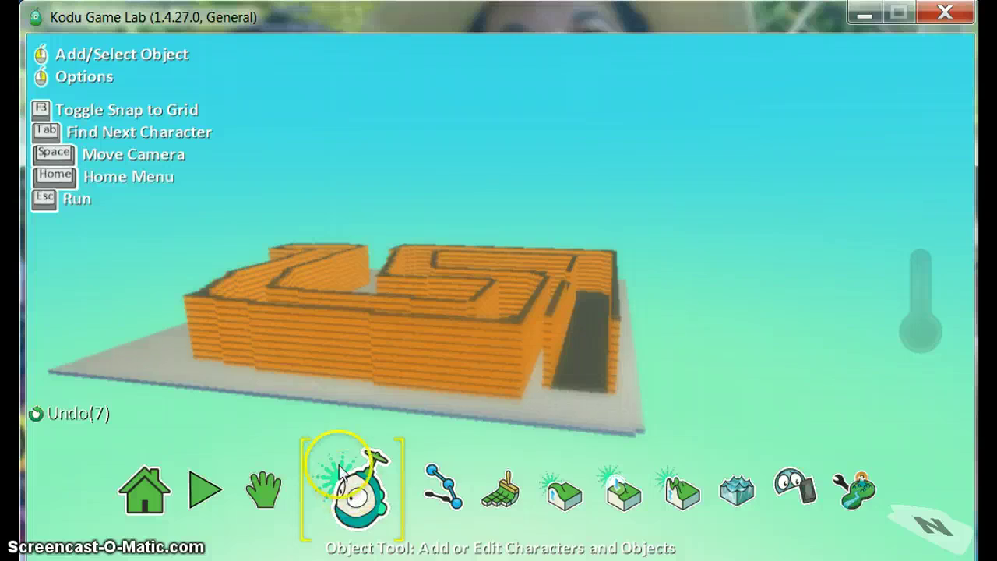
{"action": "left_click", "coordinate": [437, 340]}
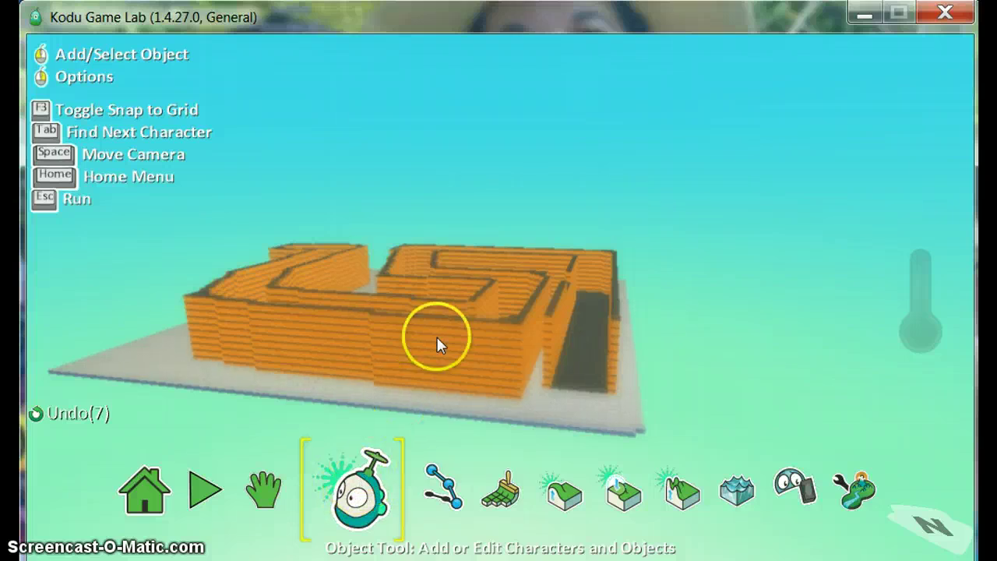
{"action": "left_click", "coordinate": [581, 351]}
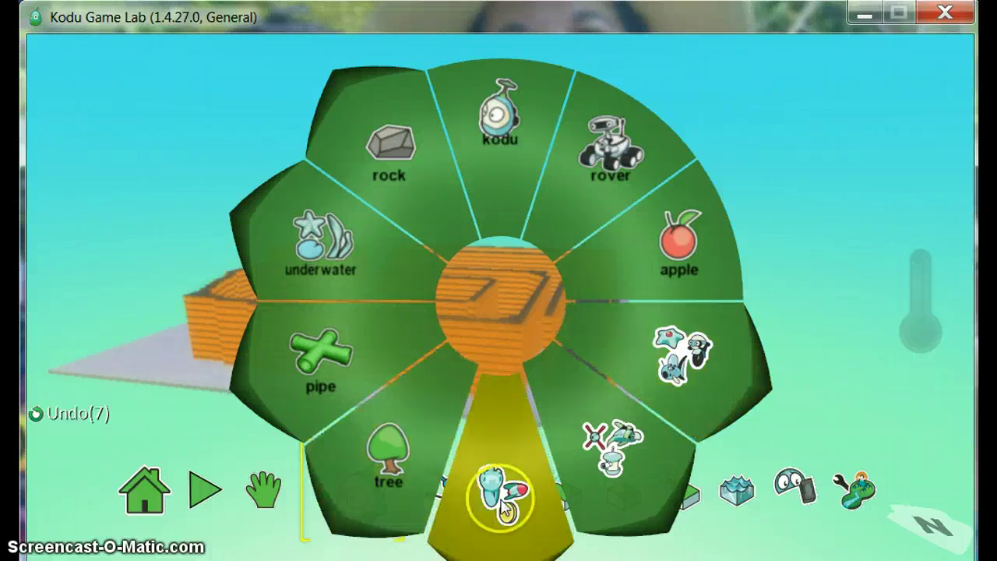
{"action": "left_click", "coordinate": [494, 479]}
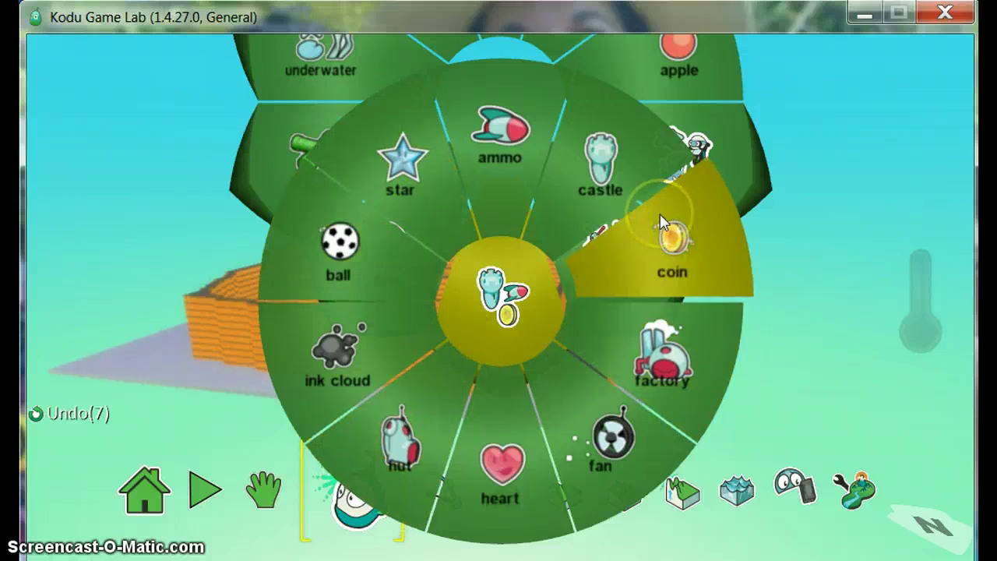
{"action": "left_click", "coordinate": [765, 400]}
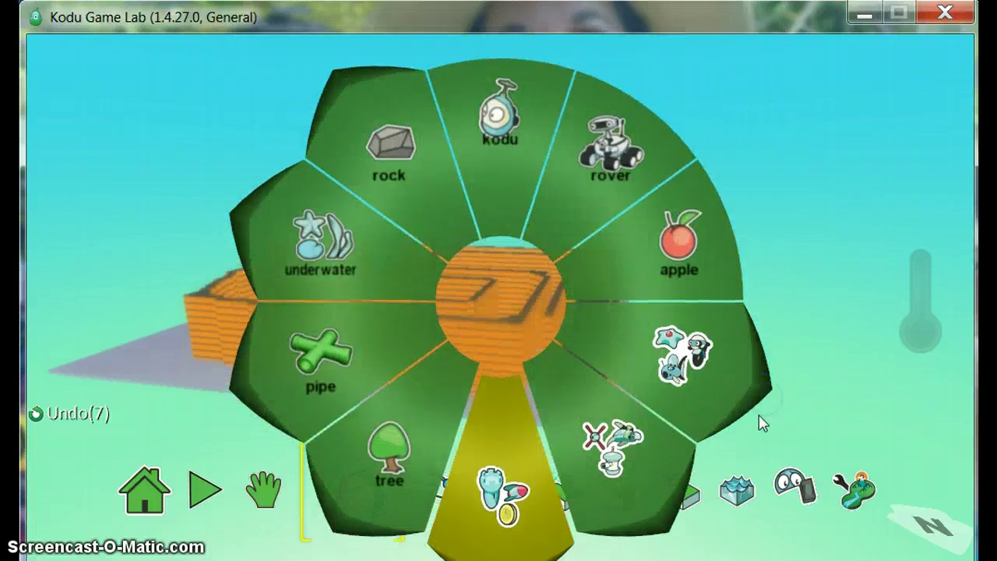
{"action": "left_click", "coordinate": [685, 422]}
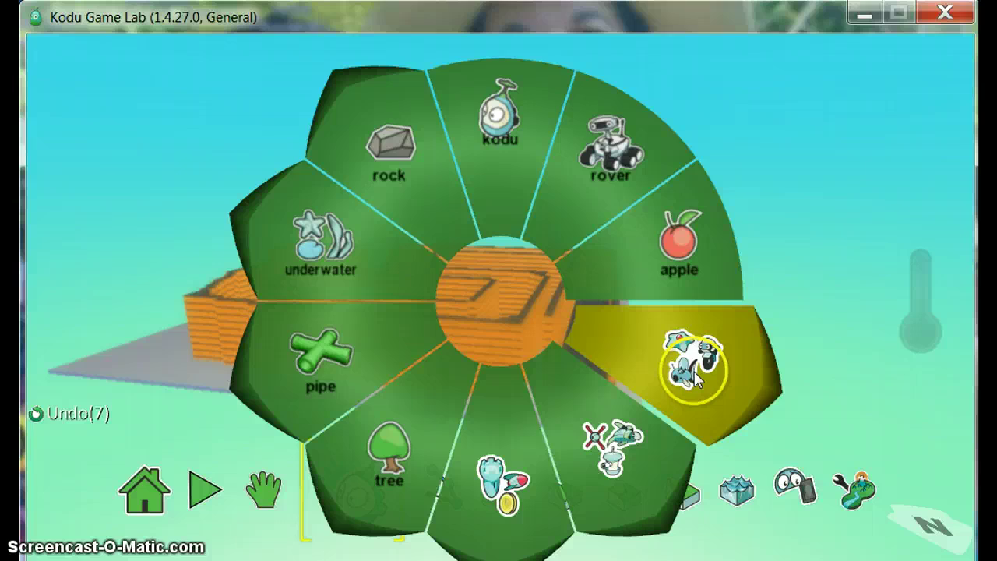
{"action": "left_click", "coordinate": [503, 118]}
{"action": "left_click", "coordinate": [590, 331]}
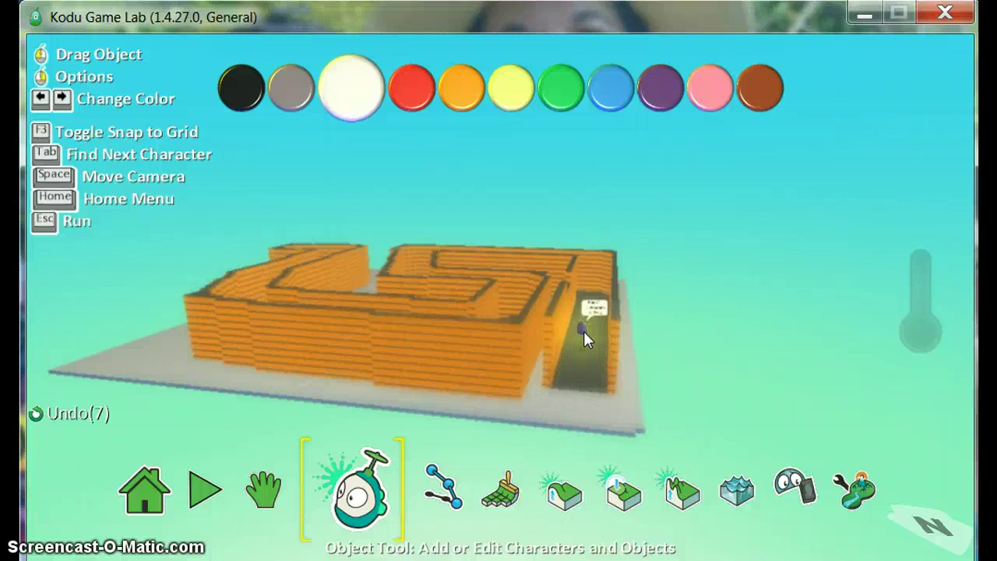
{"action": "left_click", "coordinate": [576, 380]}
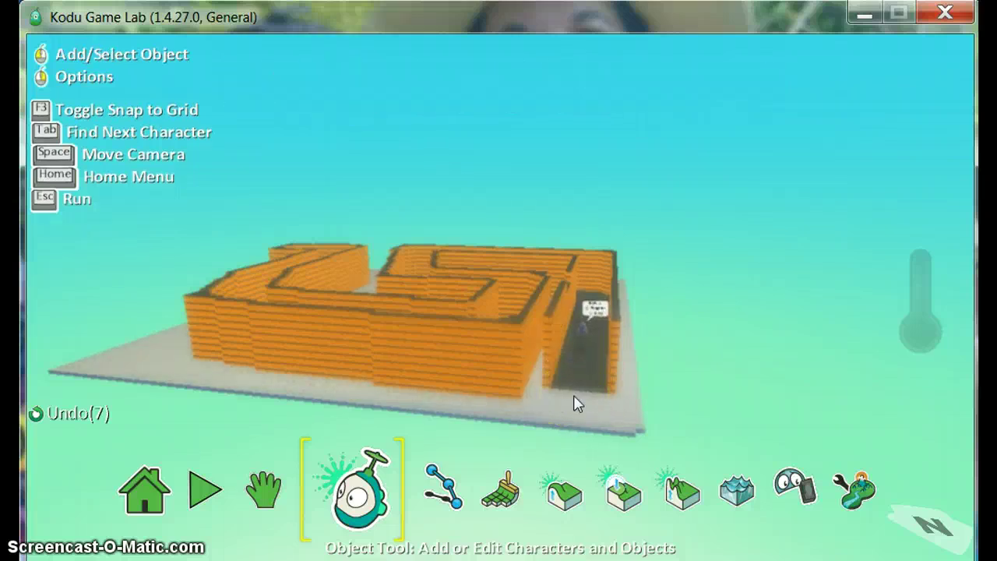